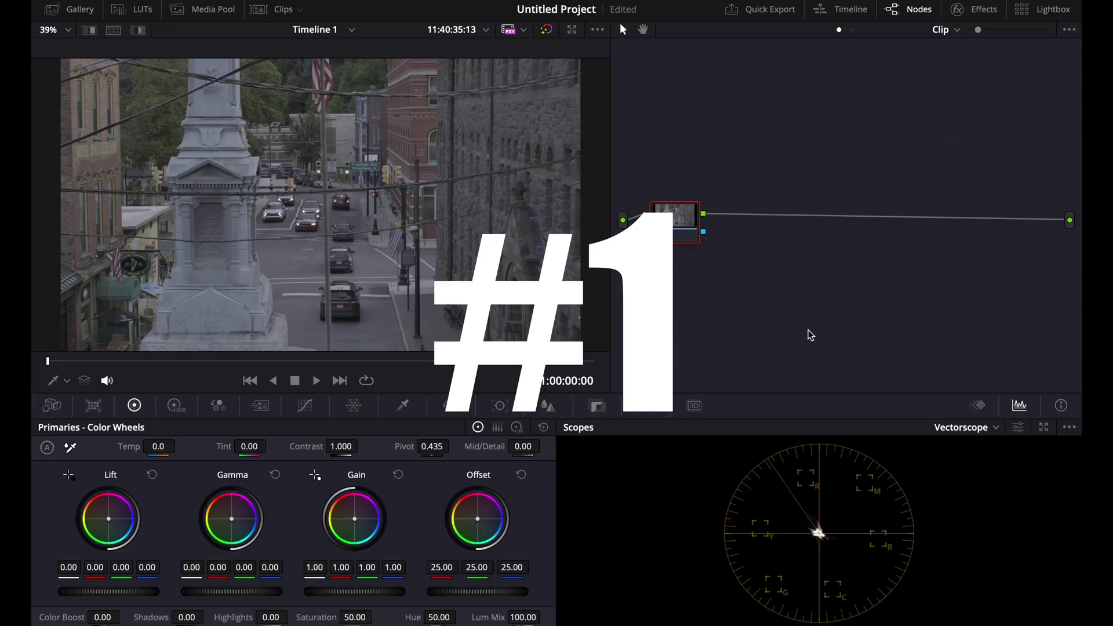
- Add a serial node labelled Lut at the end of the graph and apply the Rec709 Kodak 2383 D65 film look LUT
key(alt+s)
drag(761, 216, 1006, 221)
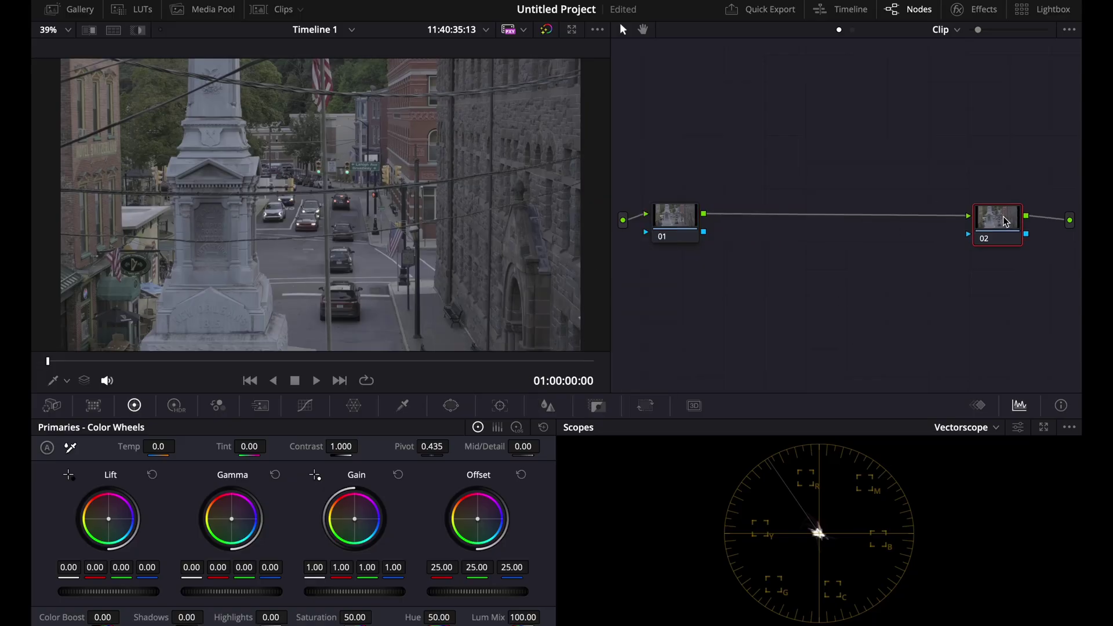
right_click(1005, 221)
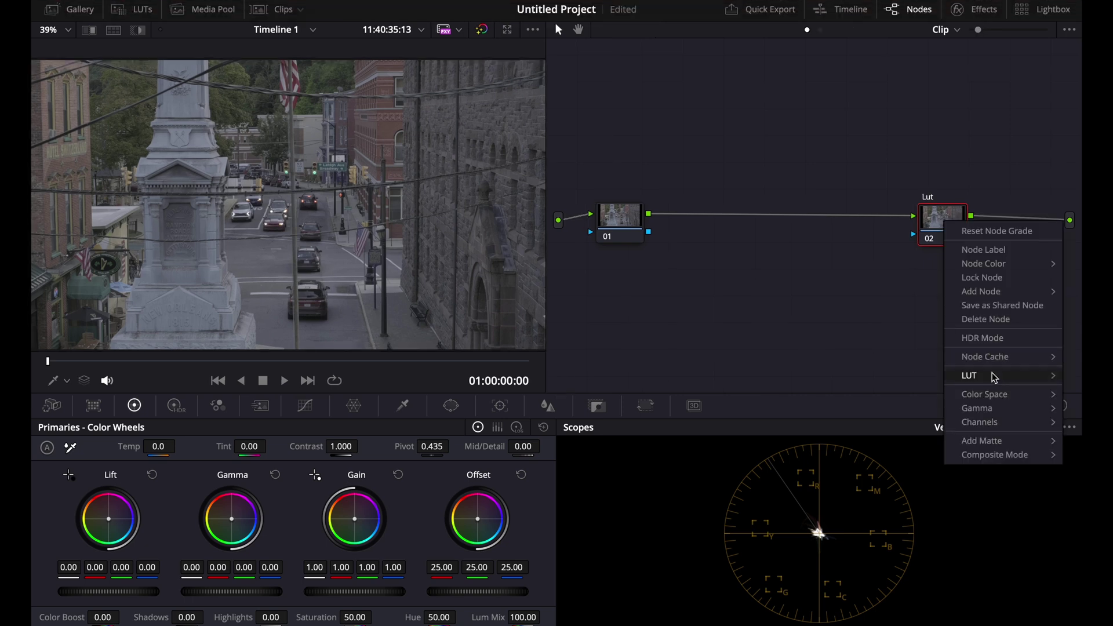
mouse_move(994, 377)
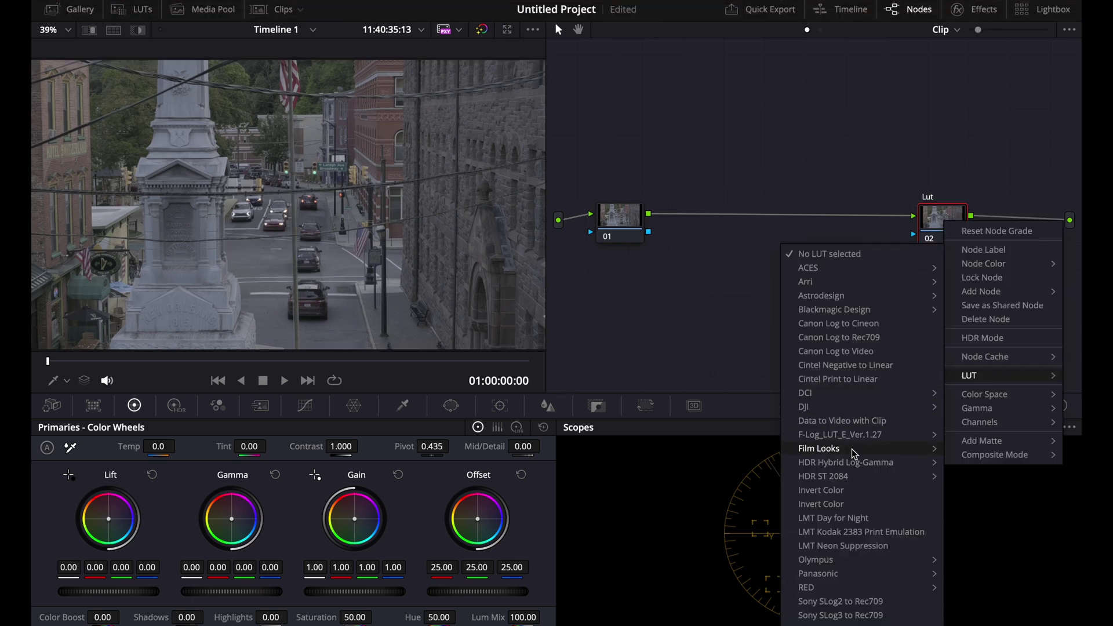
mouse_move(829, 449)
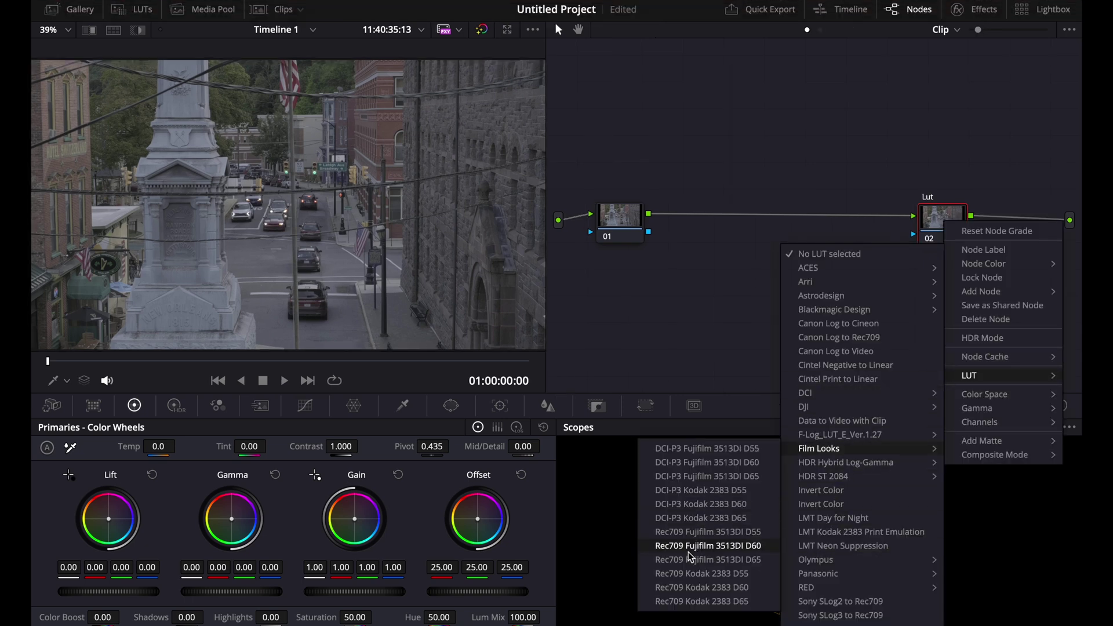
click(687, 603)
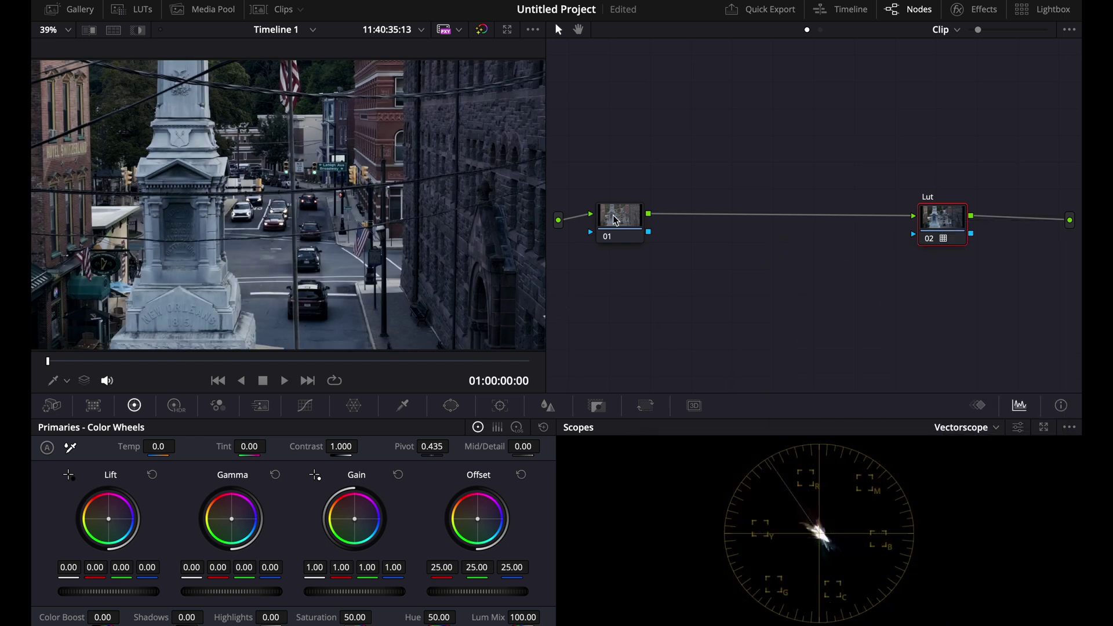
- Move the first node closer to the Lut node and label it 709
drag(613, 215, 713, 222)
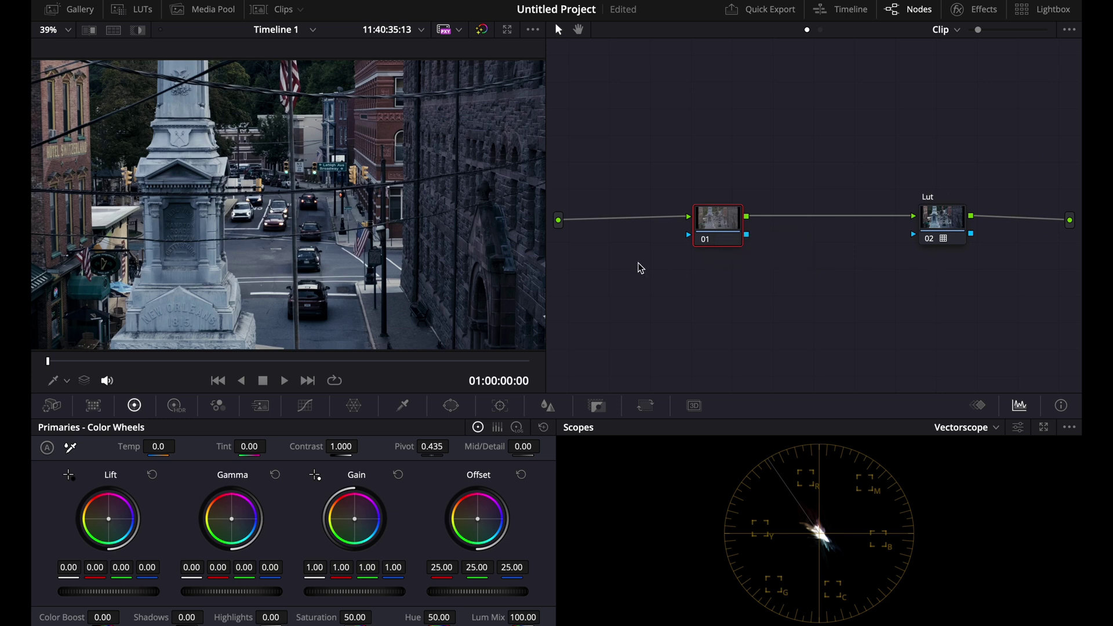
right_click(705, 227)
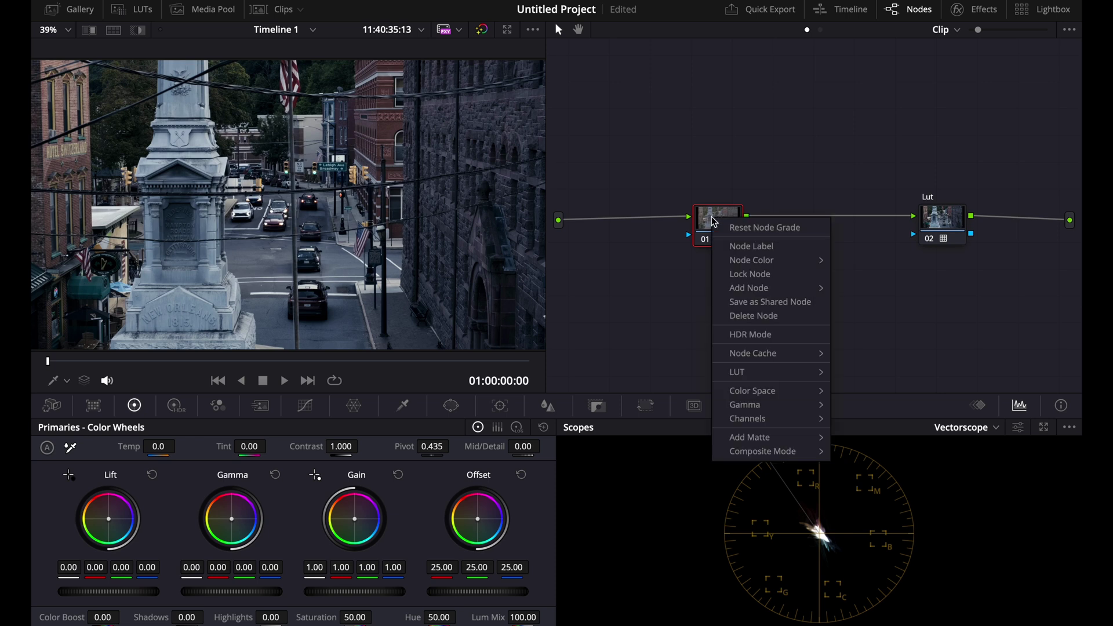
click(738, 249)
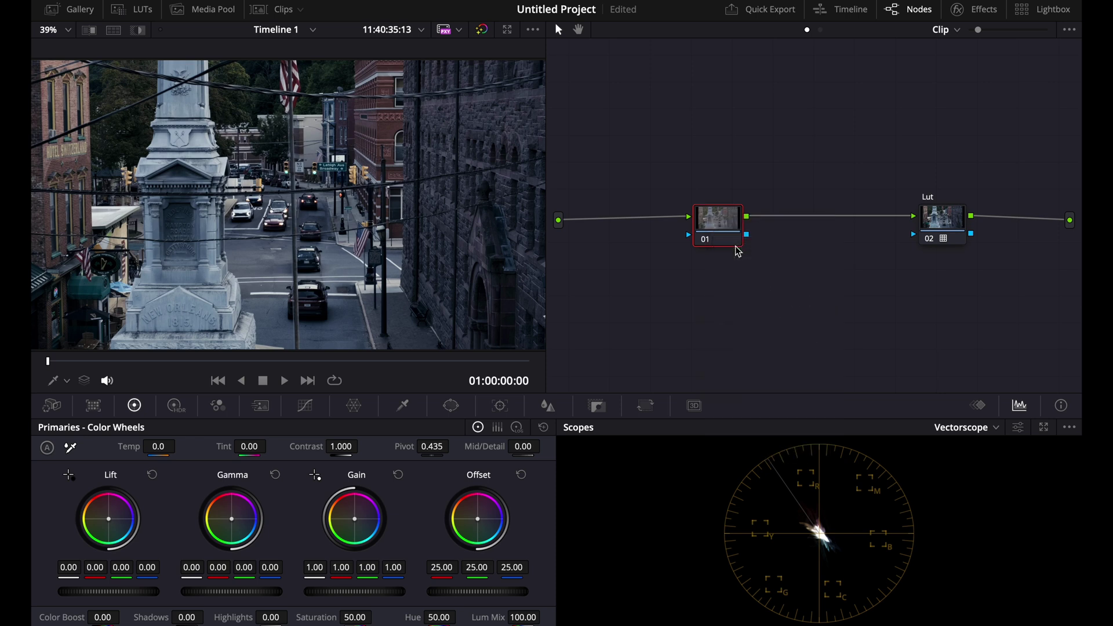
- Search the effects library for "transform" and apply Color Space Transform to the 709 node
click(972, 9)
click(1043, 29)
text(transform)
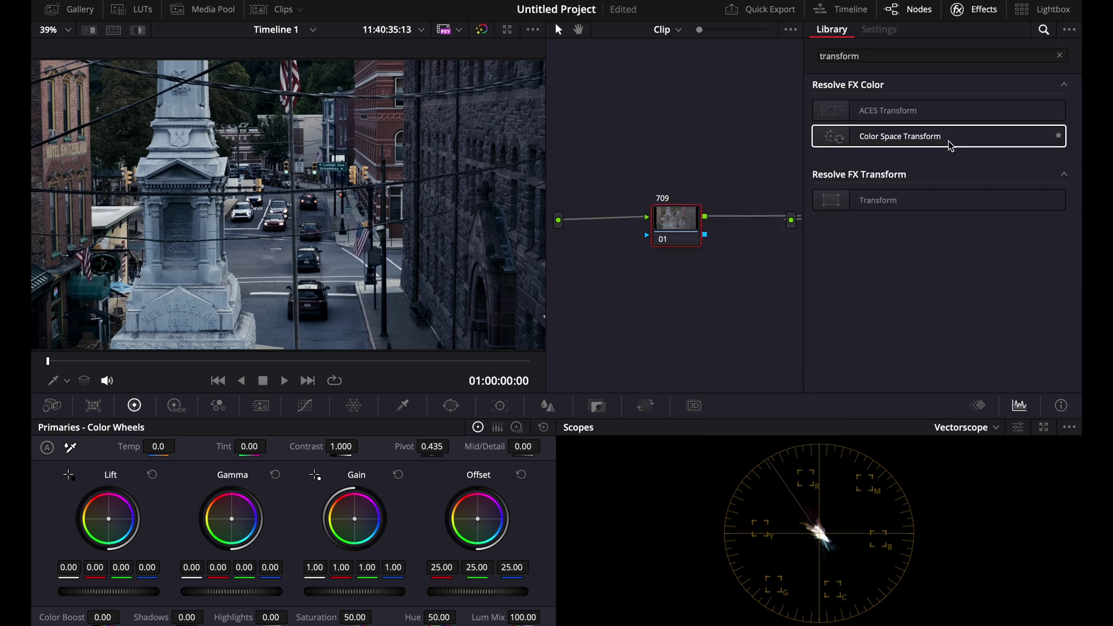
drag(947, 139, 676, 223)
- Set the Color Space Transform's input color space to Rec.2020 and input gamma to FujiFilm F-Log
click(955, 128)
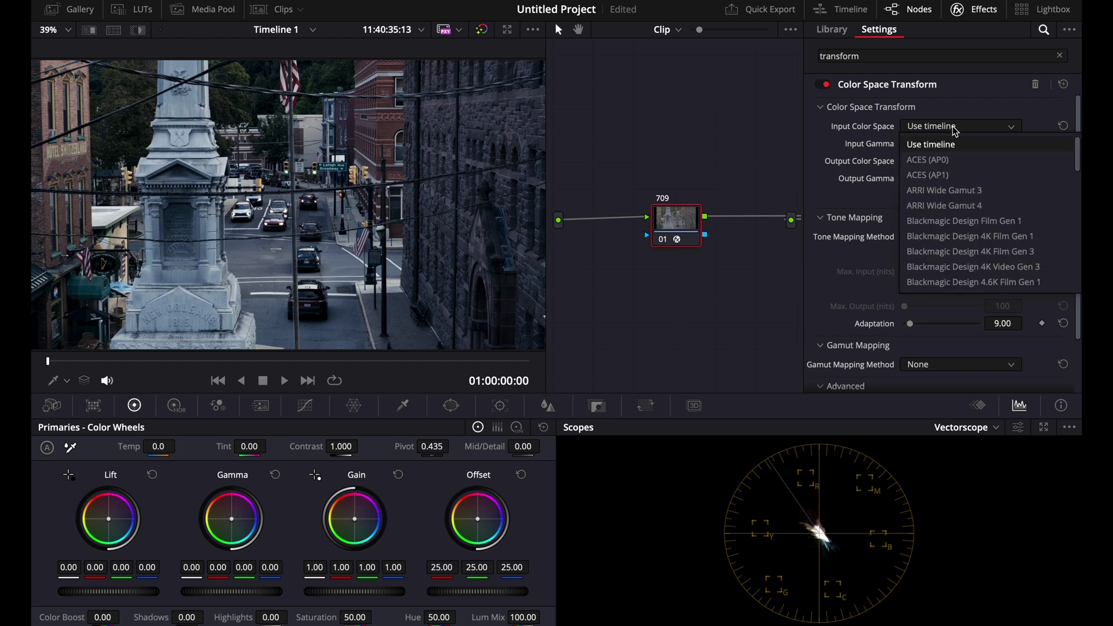
scroll(952, 231, down, 10)
scroll(951, 231, down, 2)
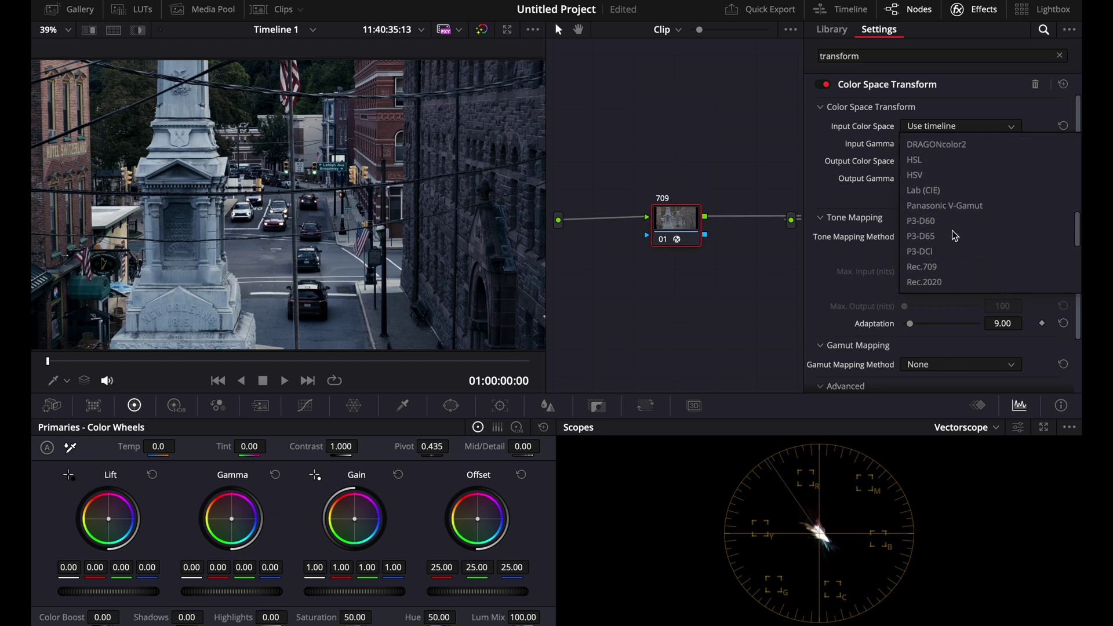
click(927, 281)
click(978, 146)
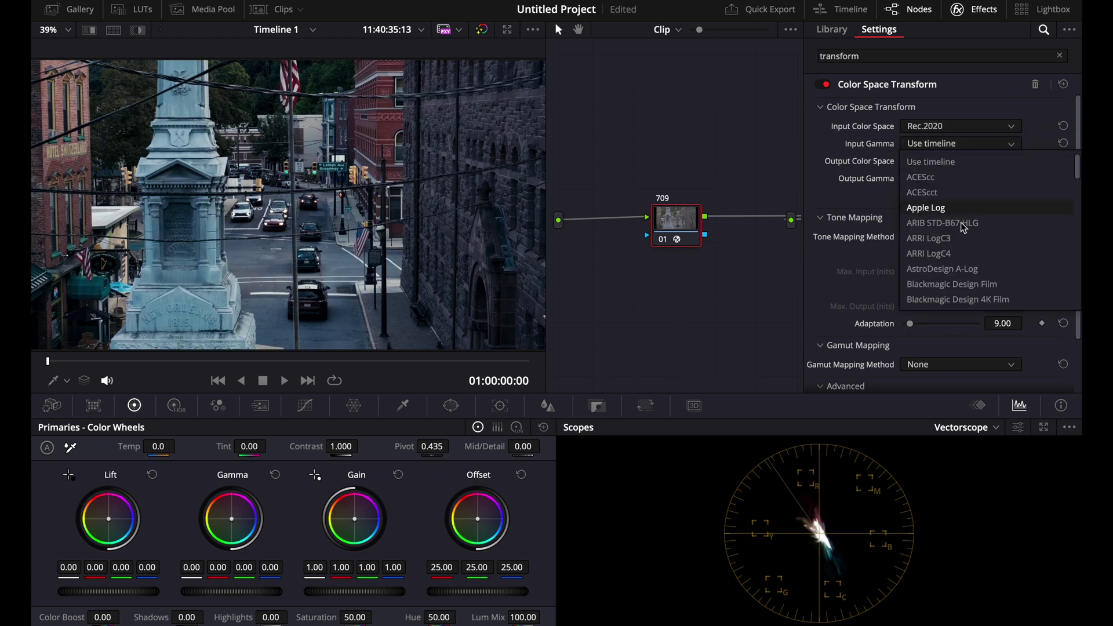
scroll(953, 246, down, 5)
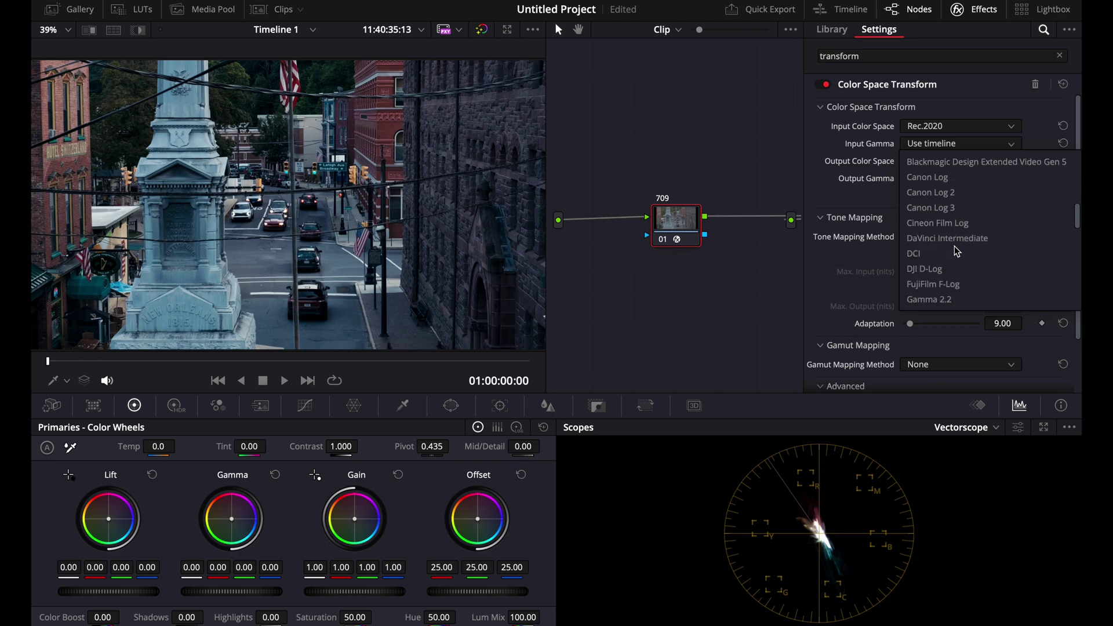
click(947, 295)
- Set the Color Space Transform's output color space to Rec.709 and output gamma to Cineon Film Log
click(962, 163)
scroll(852, 323, down, 10)
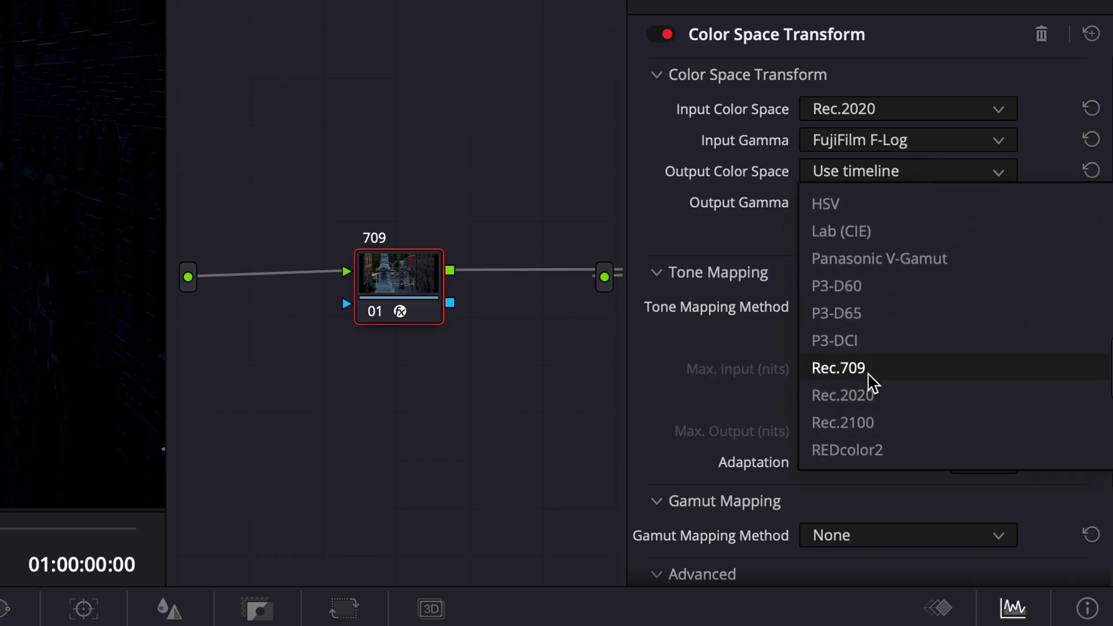
click(868, 371)
click(840, 204)
scroll(909, 377, down, 17)
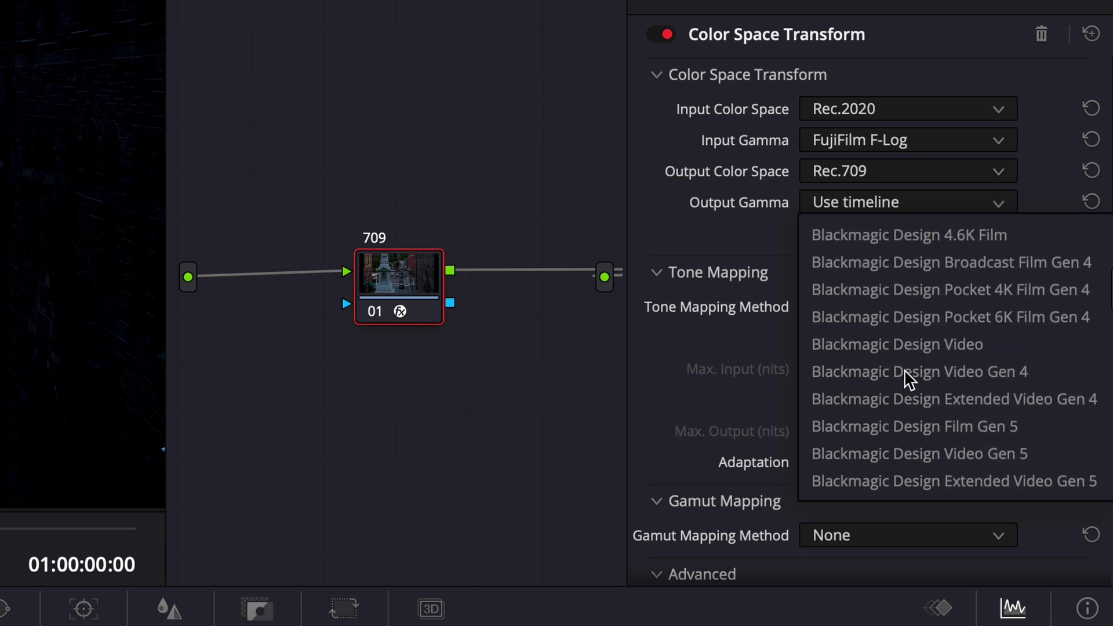
click(902, 405)
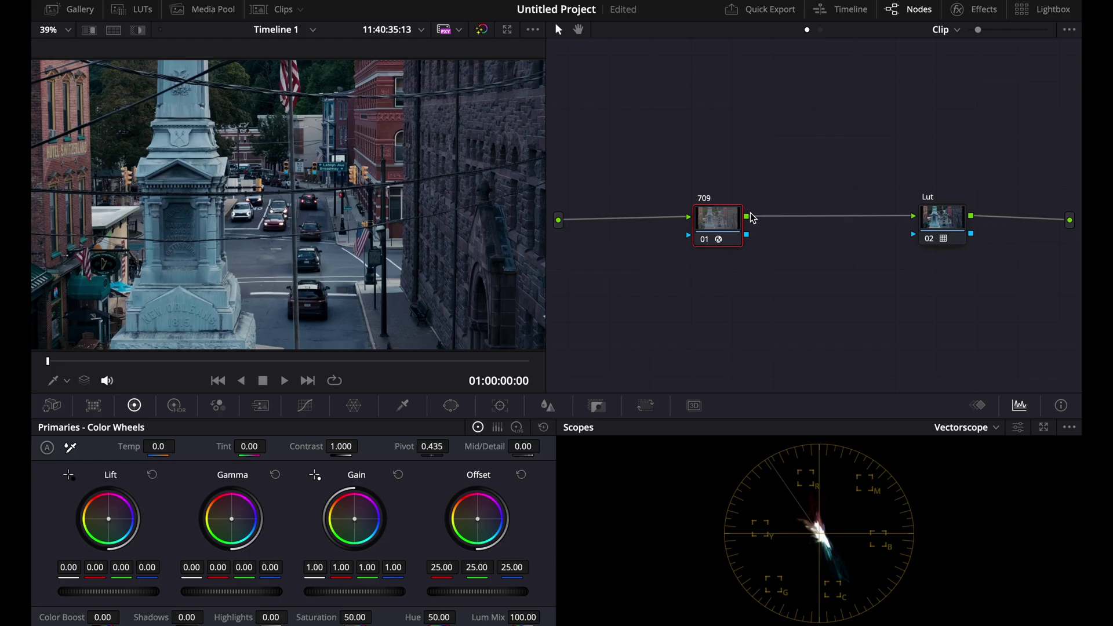
- Move the 709 node beside the Lut node and toggle it off and on to compare the image
drag(740, 226, 865, 228)
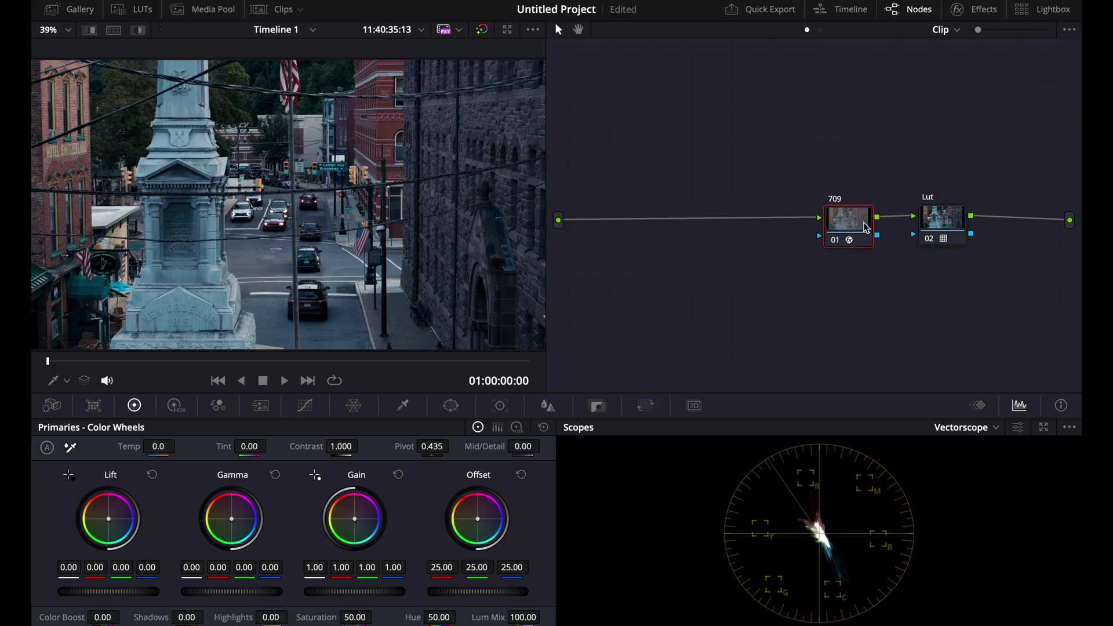
key(ctrl+d)
key(ctrl+d)
key(ctrl+d)
key(ctrl+d)
key(ctrl+d)
key(ctrl+d)
key(ctrl+d)
key(ctrl+d)
key(ctrl+d)
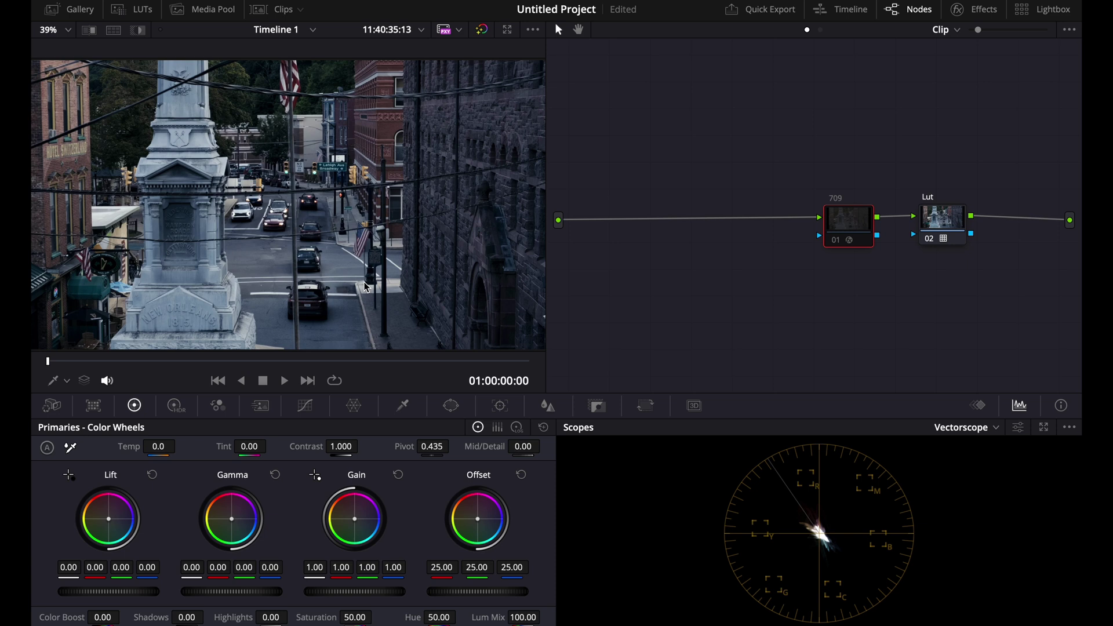
key(ctrl+d)
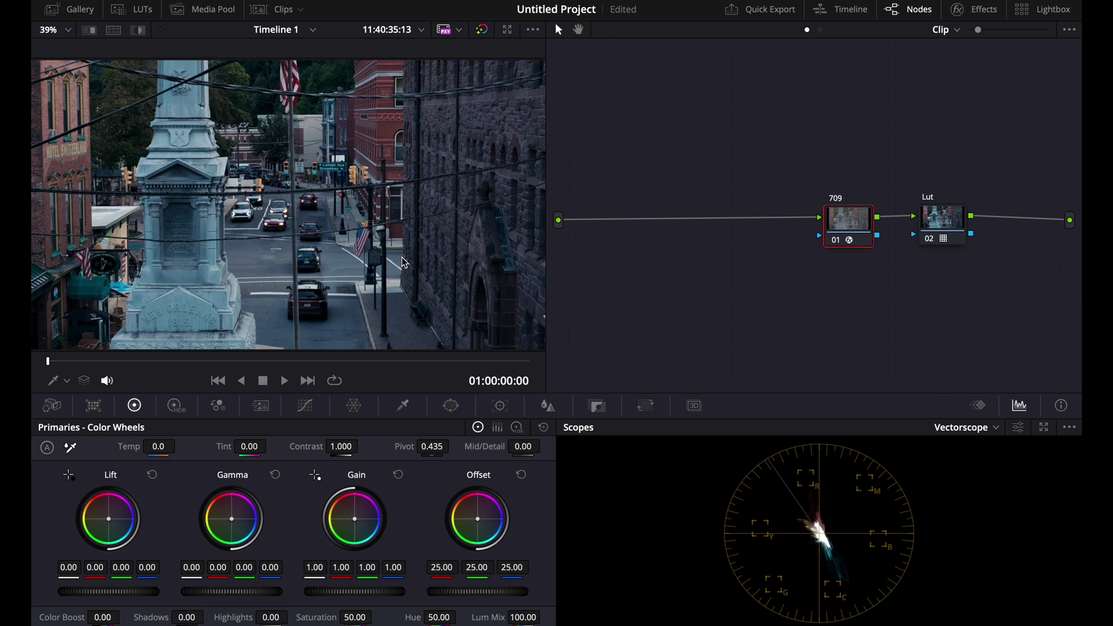
- Add a corrector node and insert it at the start of the chain, before the 709 node
right_click(713, 294)
mouse_move(748, 311)
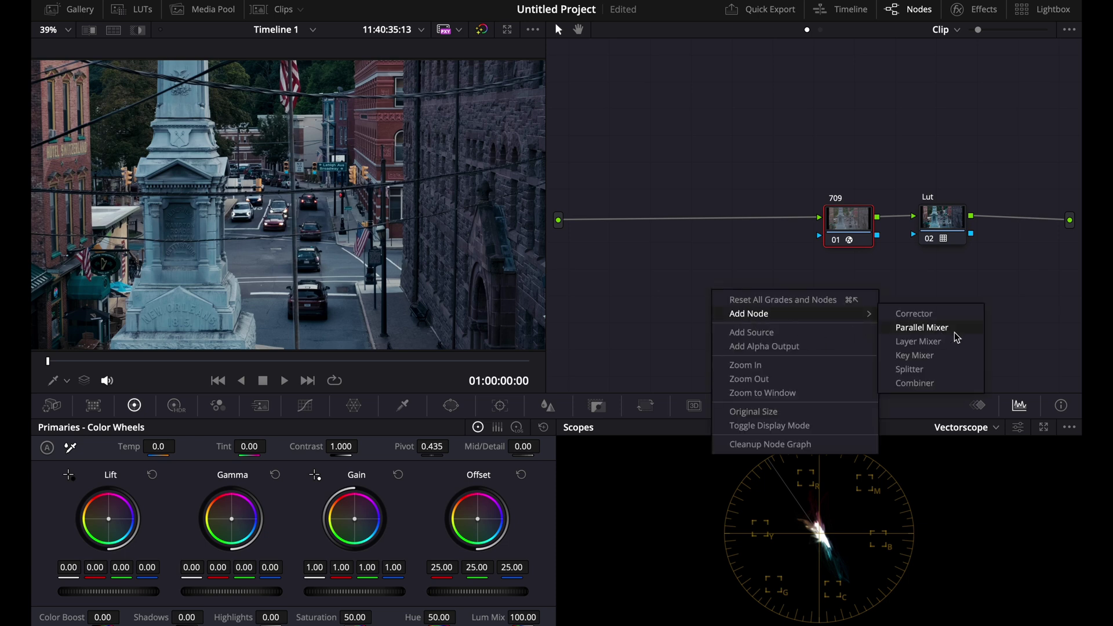
click(916, 314)
drag(699, 280, 614, 221)
- Switch the scope to Waveform and set the first node's lift to 0.01 and gain to 0.98
click(965, 427)
click(967, 466)
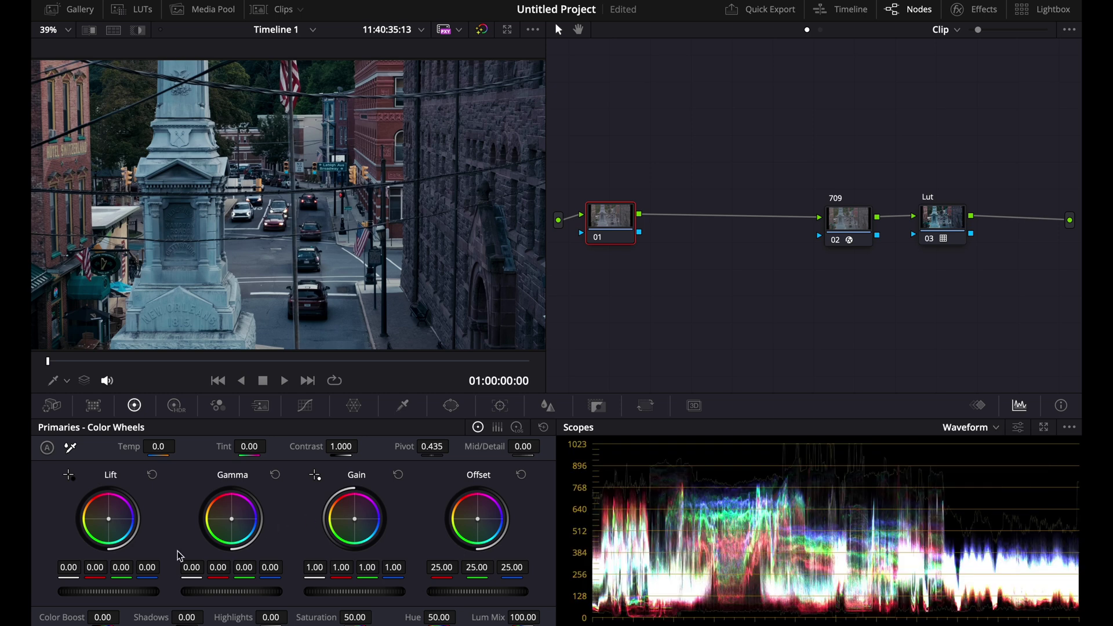
drag(105, 593, 74, 595)
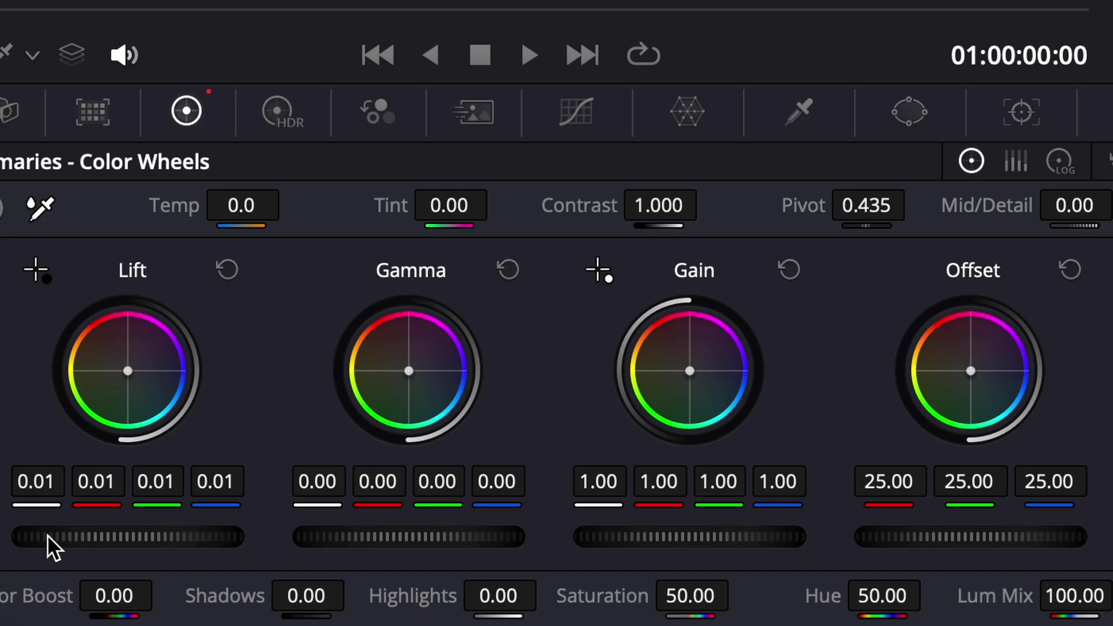
drag(771, 542, 658, 545)
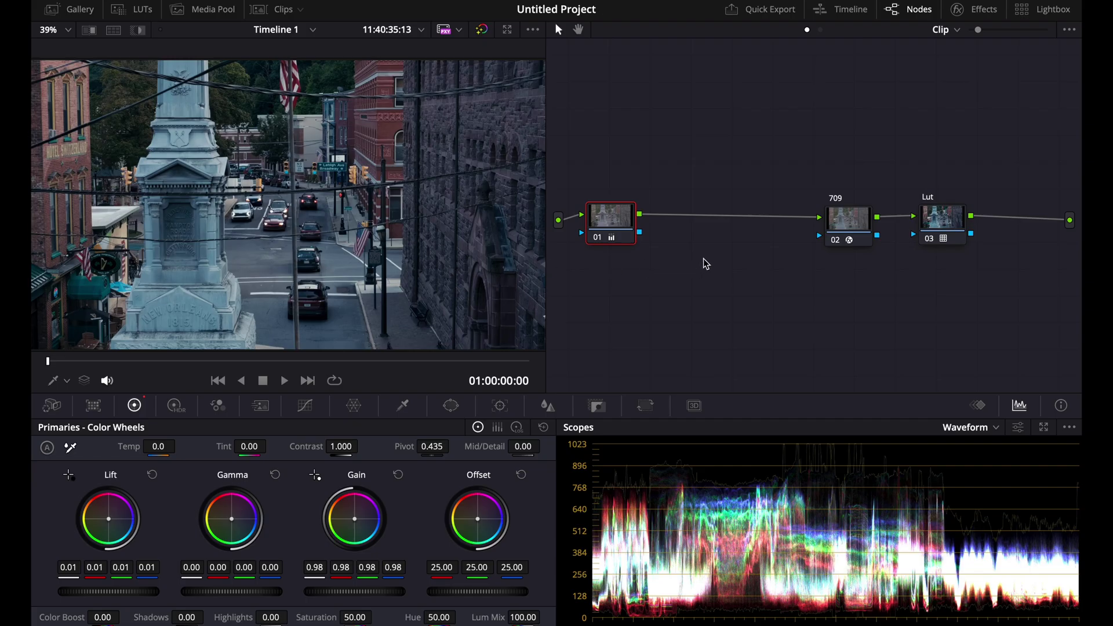
- Try a warmer offset of 25.35 red, 24.68 green and 23.70 blue on a new second node, and delete that node
key(alt+s)
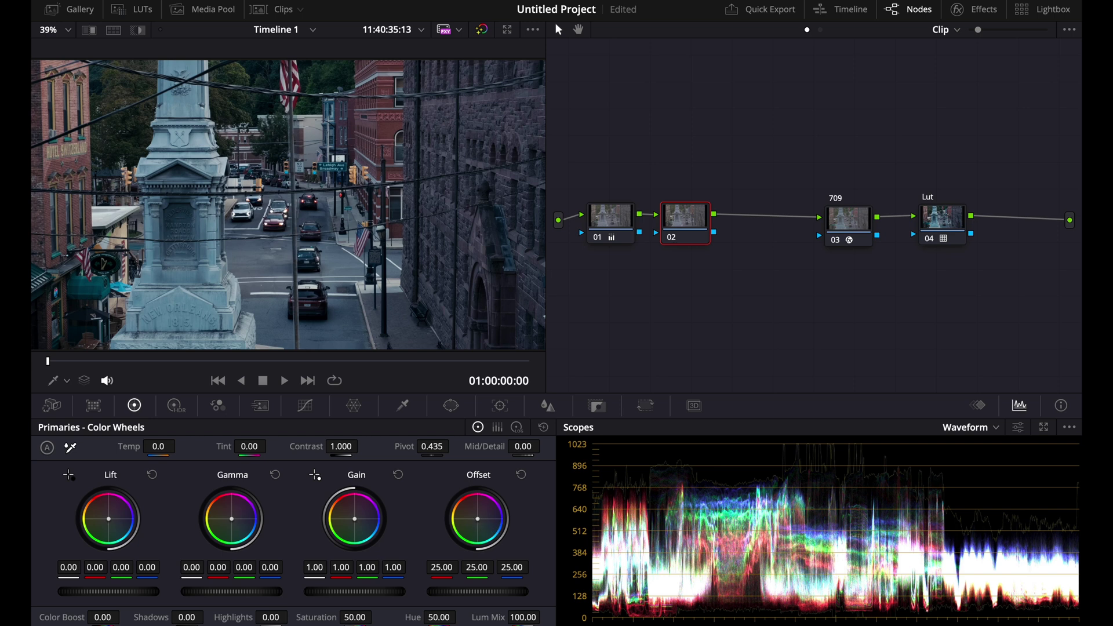
drag(478, 518, 479, 523)
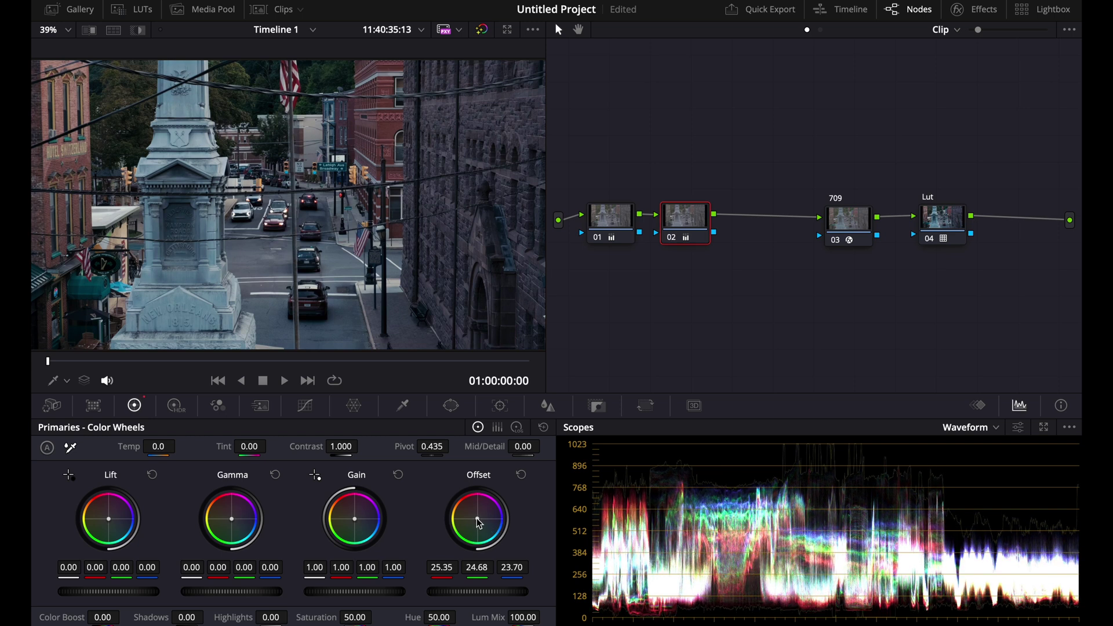
click(688, 223)
key(Delete)
- Add a serial node after the first node and set its saturation to 56
key(alt+s)
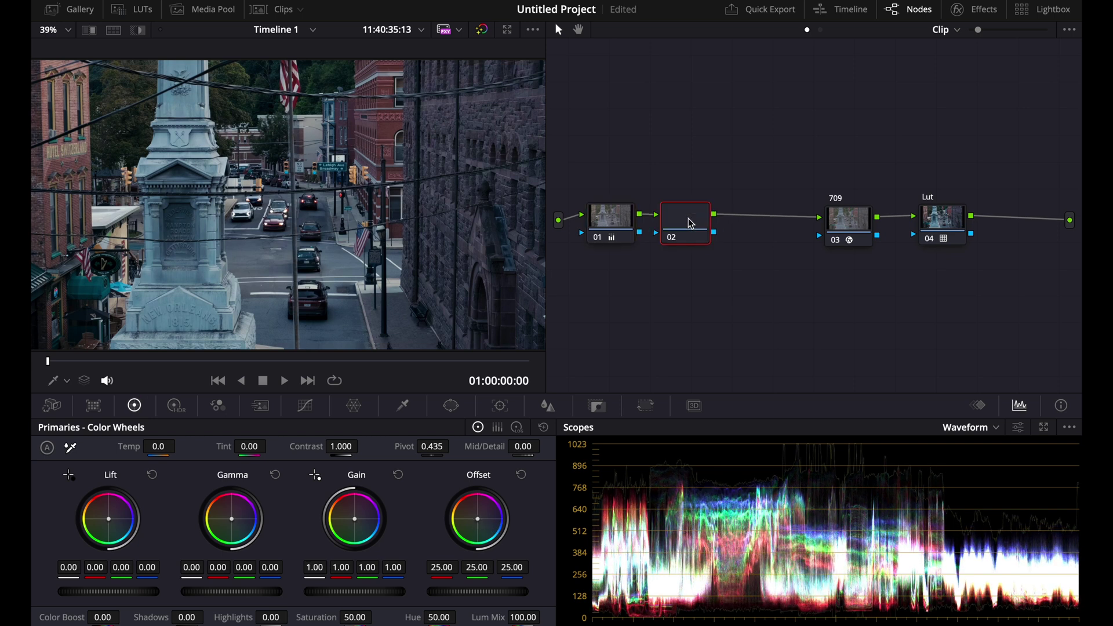
mouse_move(355, 617)
mouse_down()
mouse_move(398, 617)
mouse_move(363, 616)
mouse_up()
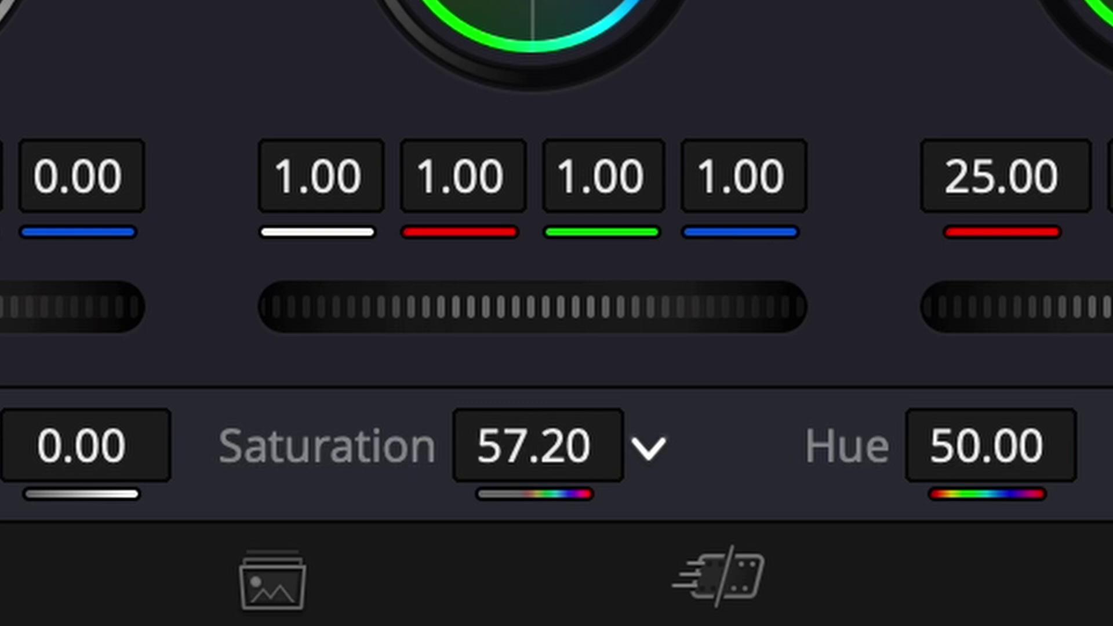
drag(538, 446, 532, 445)
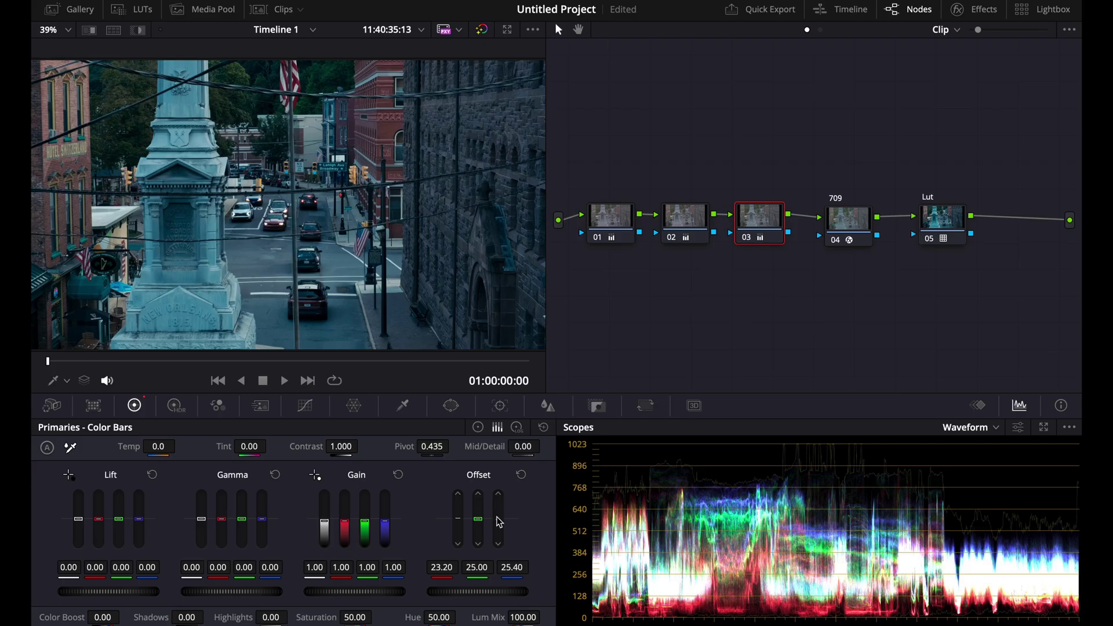
- Set the third node's offset to 22.60 red and 25.60 green
click(689, 223)
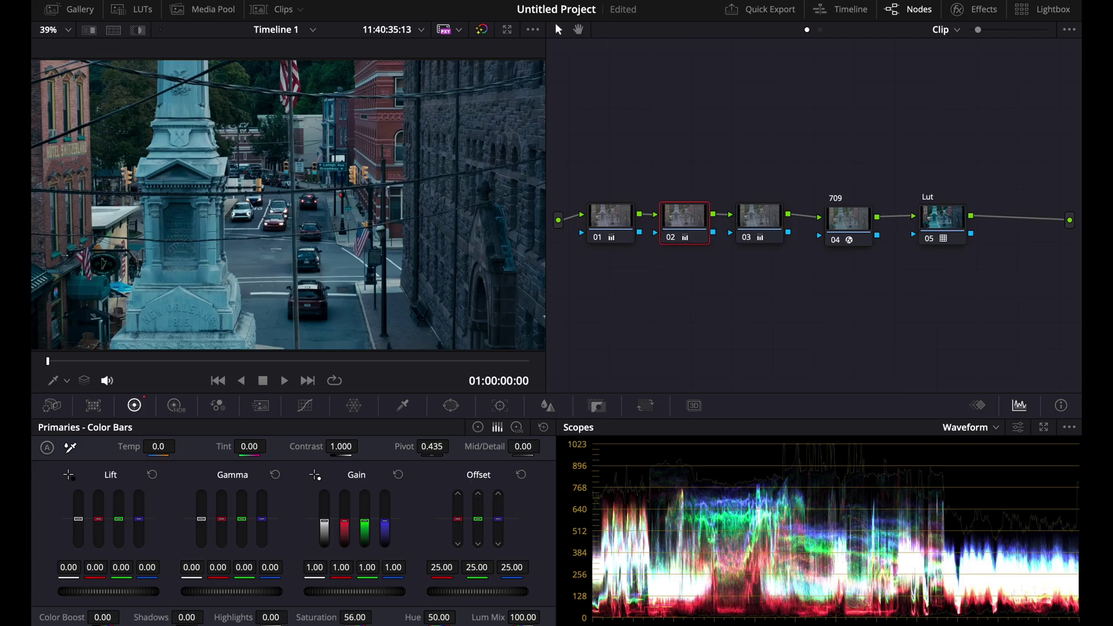
click(752, 221)
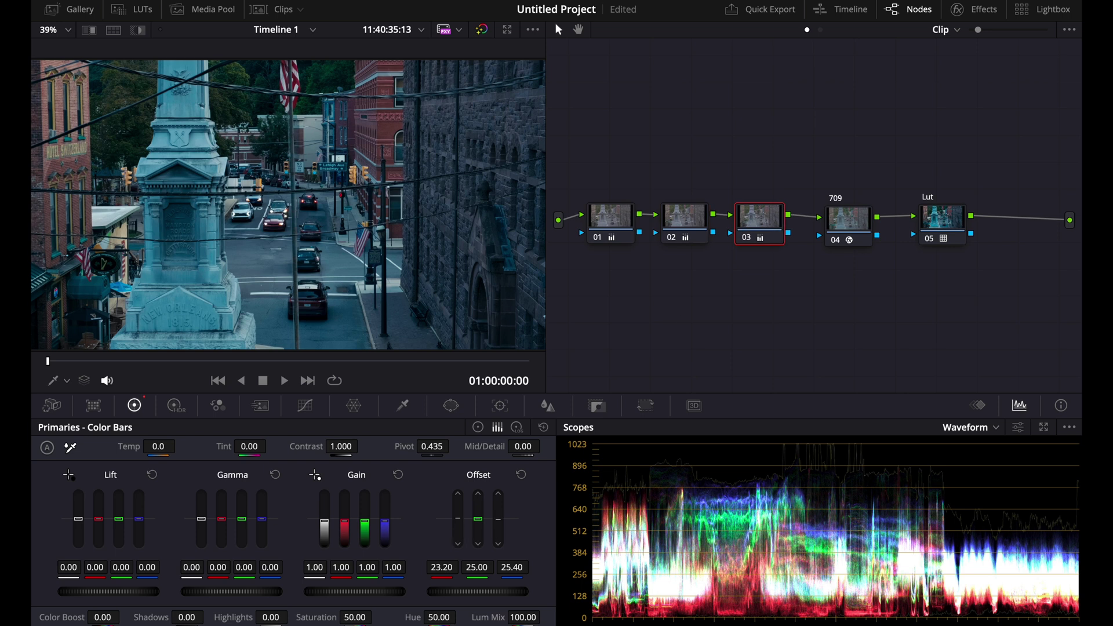
drag(478, 518, 477, 516)
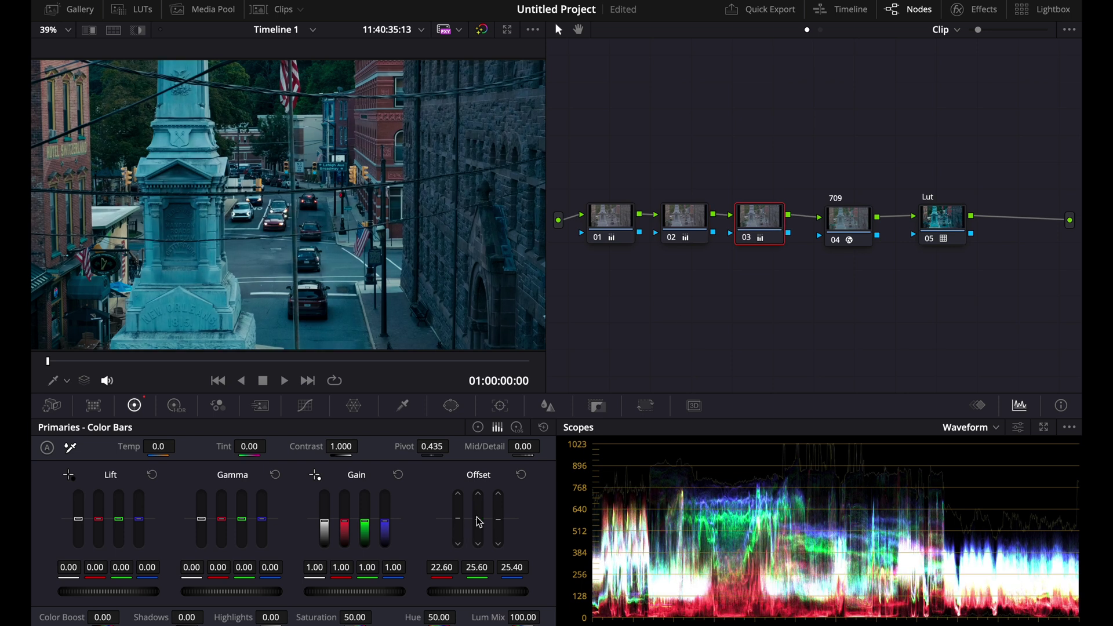
click(687, 218)
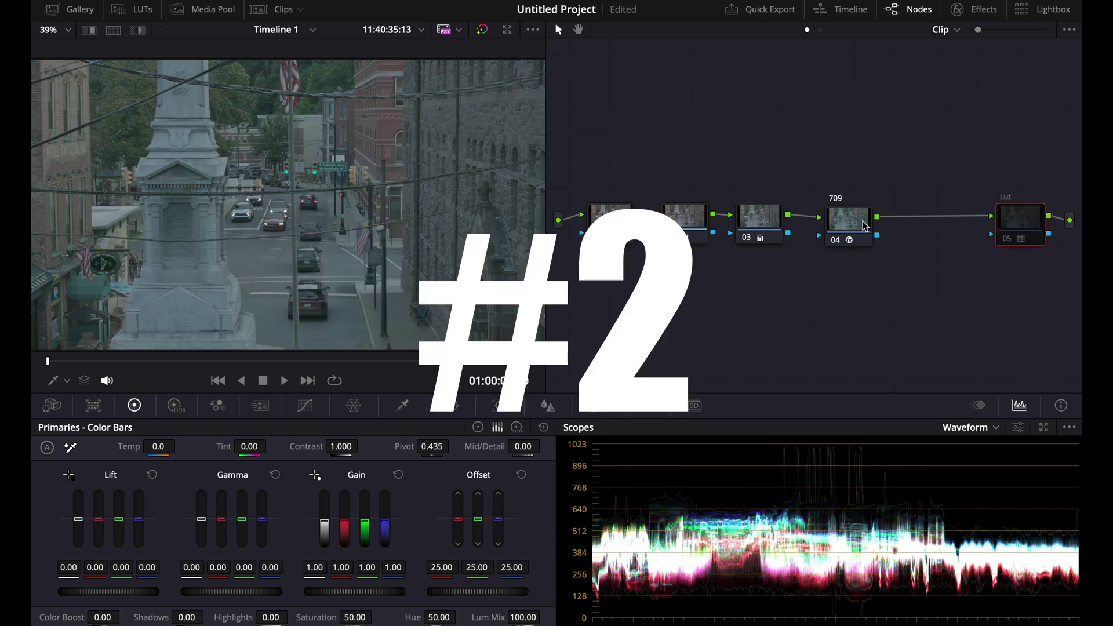
- Change the 709 node's Color Space Transform output gamma to Gamma 2.4
click(848, 223)
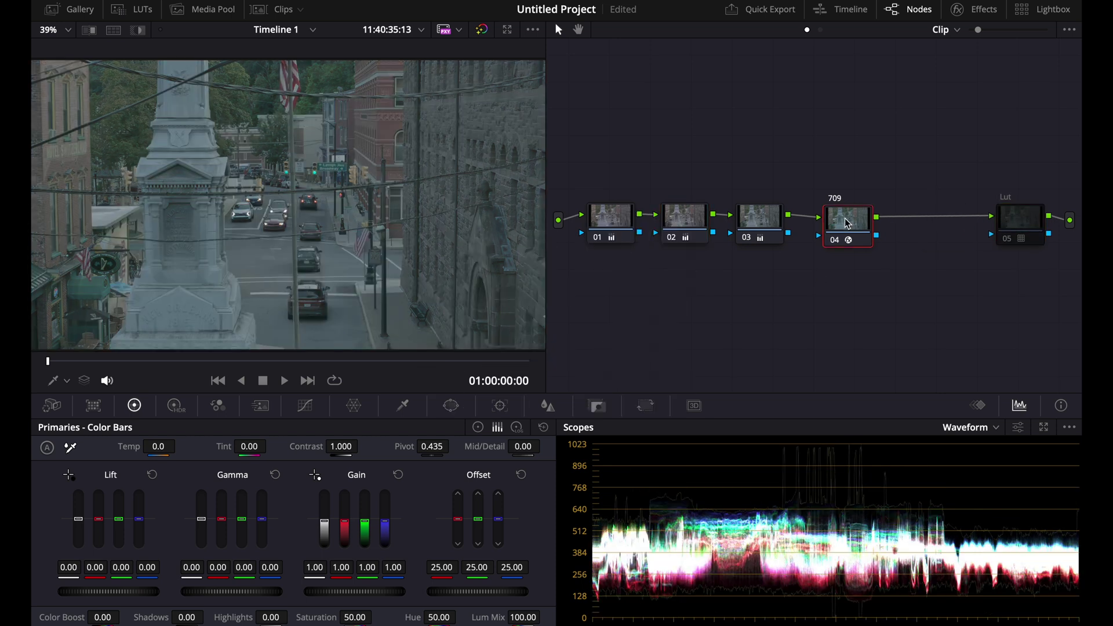
click(979, 10)
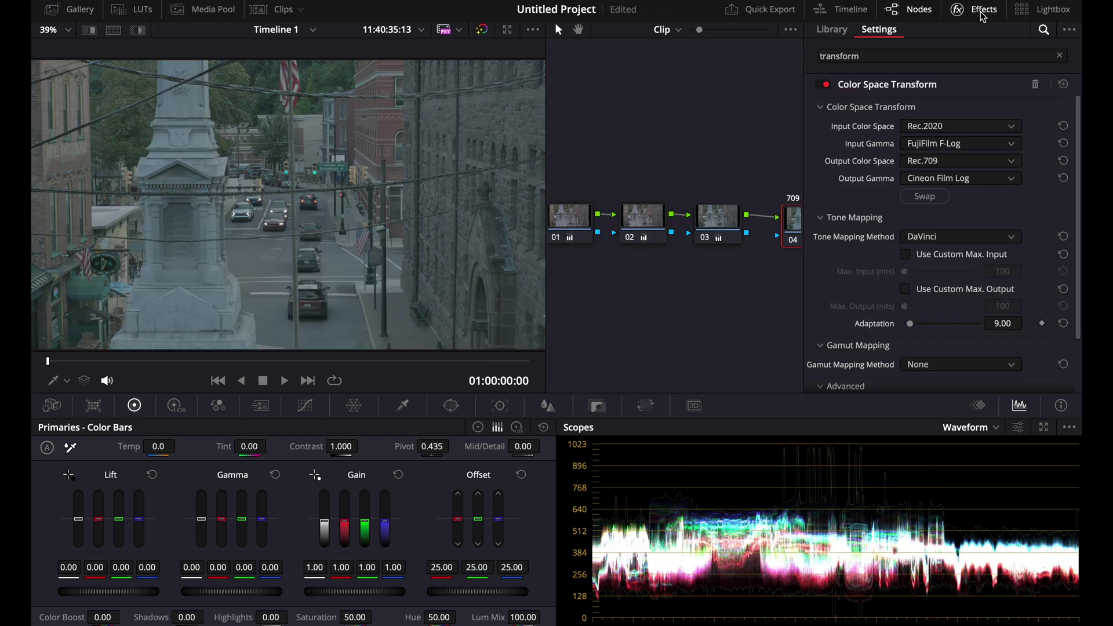
click(975, 174)
scroll(964, 284, up, 5)
click(945, 281)
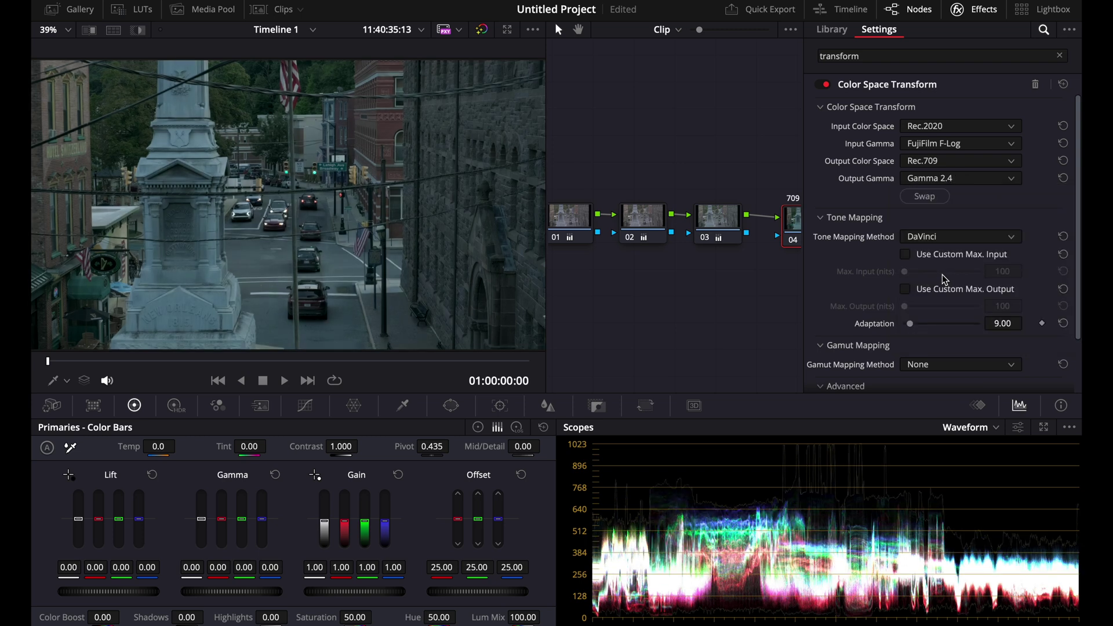
- Delete the three grading nodes ahead of the 709 node and move 709 closer to the Lut node
click(979, 10)
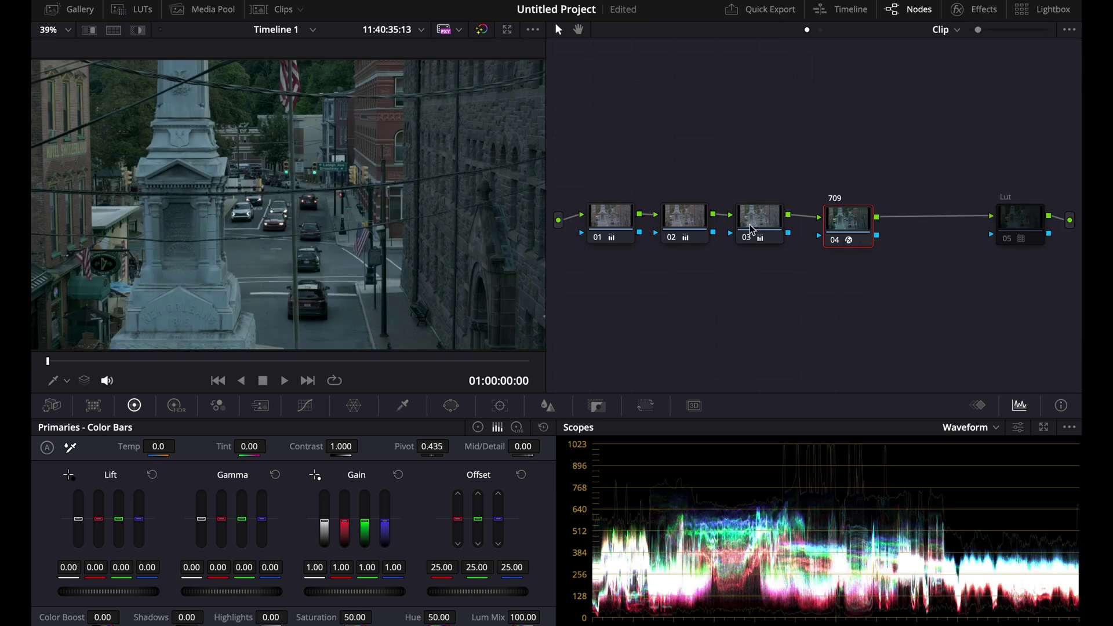
drag(755, 154, 592, 310)
key(Delete)
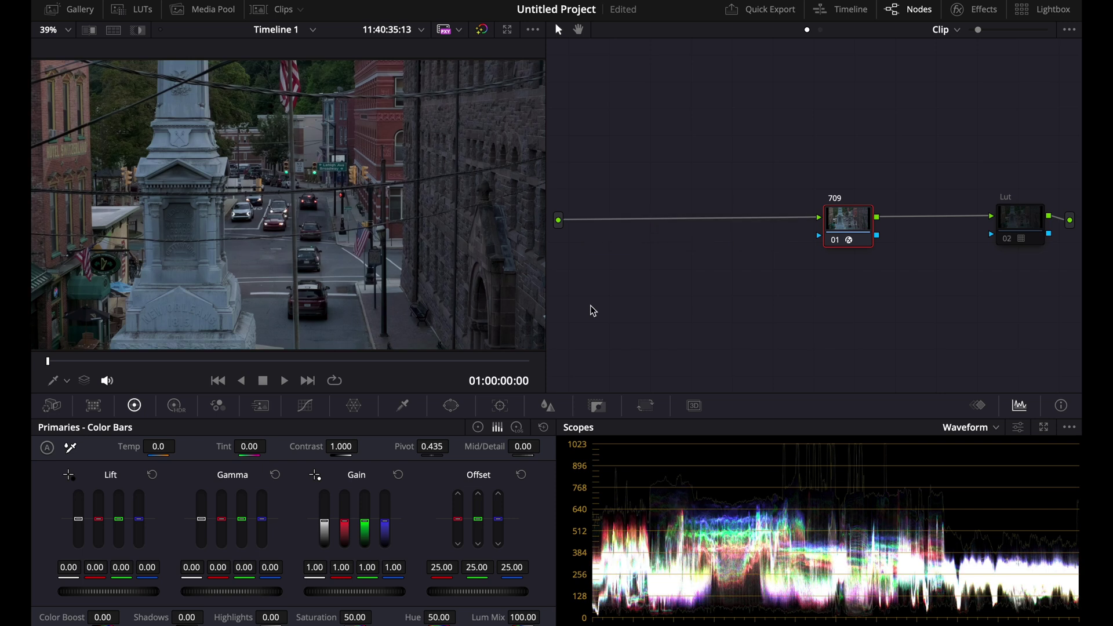
drag(850, 234, 914, 225)
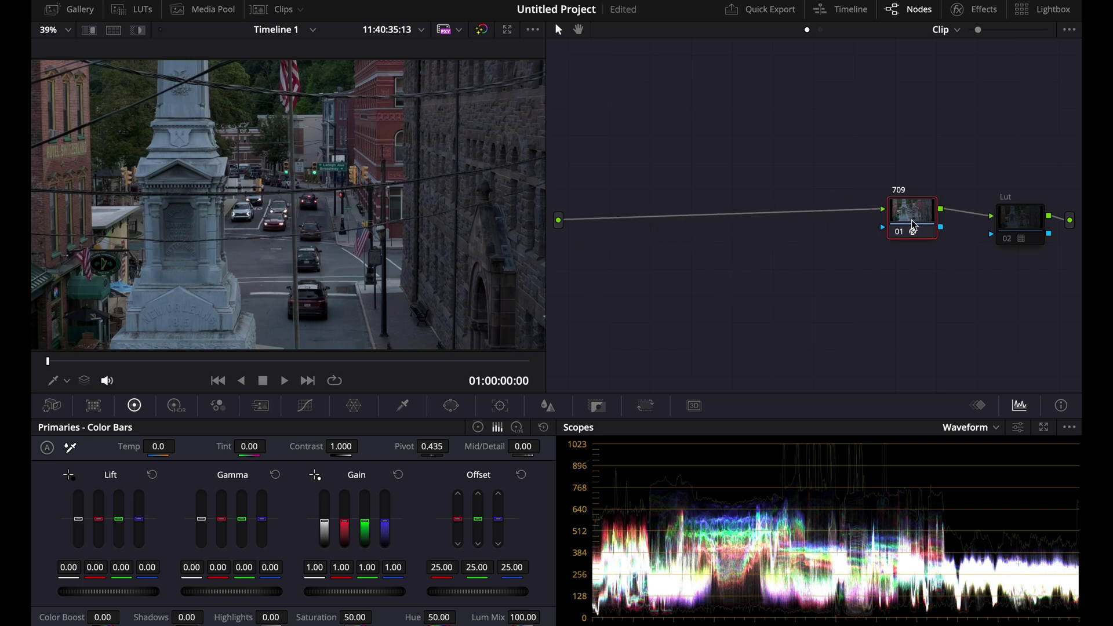
- Insert a new corrector node ahead of the 709 node and add two more serial nodes after it
right_click(742, 294)
mouse_move(774, 313)
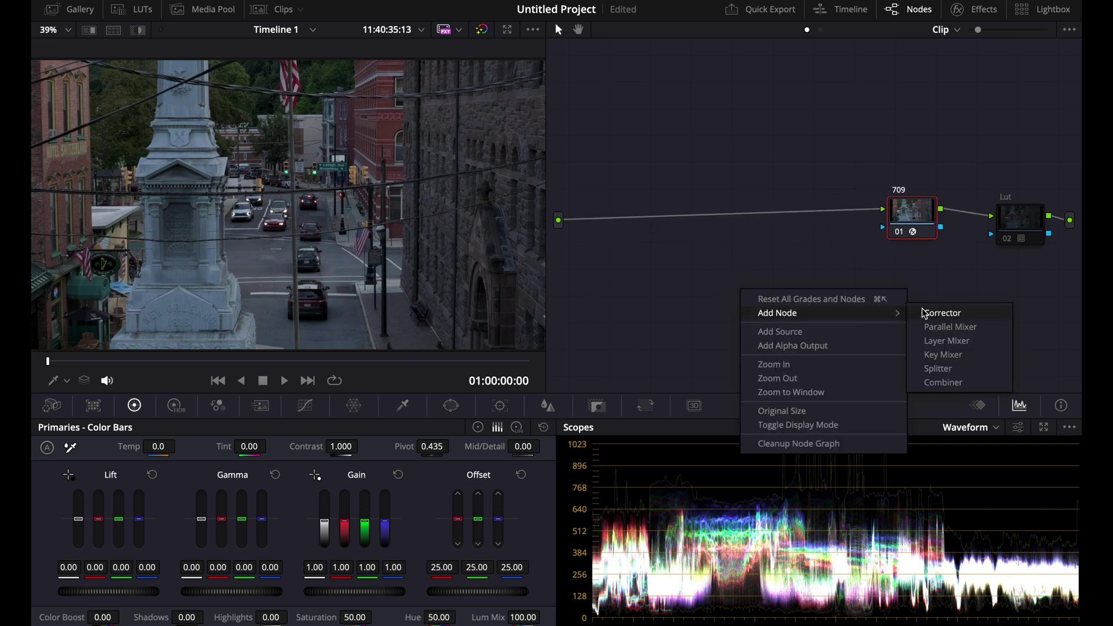
click(921, 309)
drag(735, 284, 619, 206)
key(alt+s)
key(alt+s)
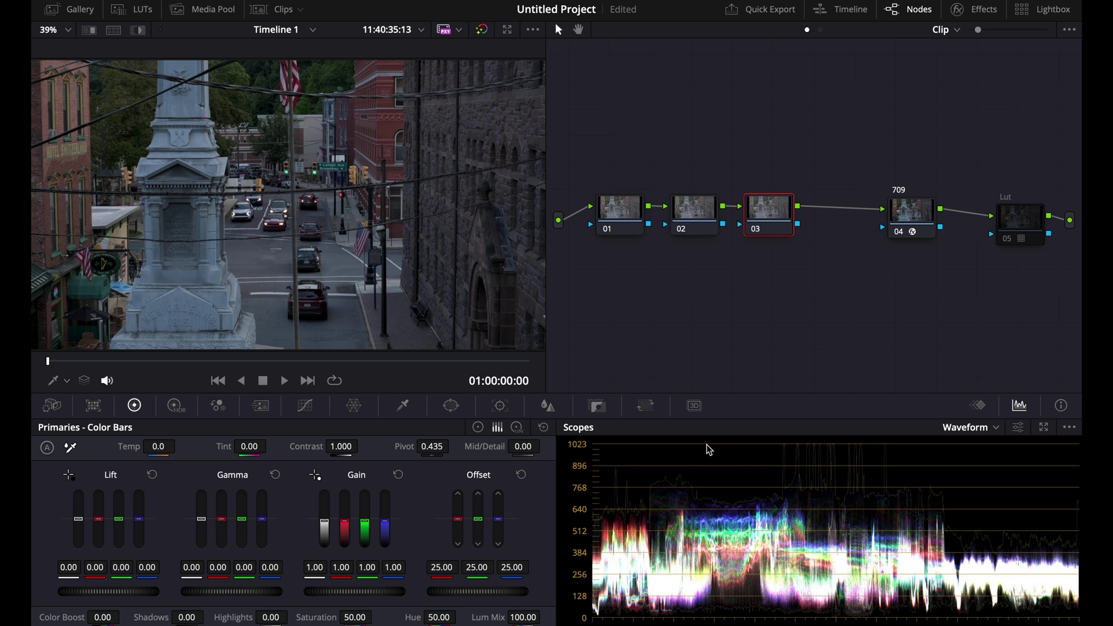
- Split-tone the third node with lift -0.07 red, 0.01 green, 0.06 blue and gain 1.12 red, 0.98 green, 0.86 blue
click(479, 429)
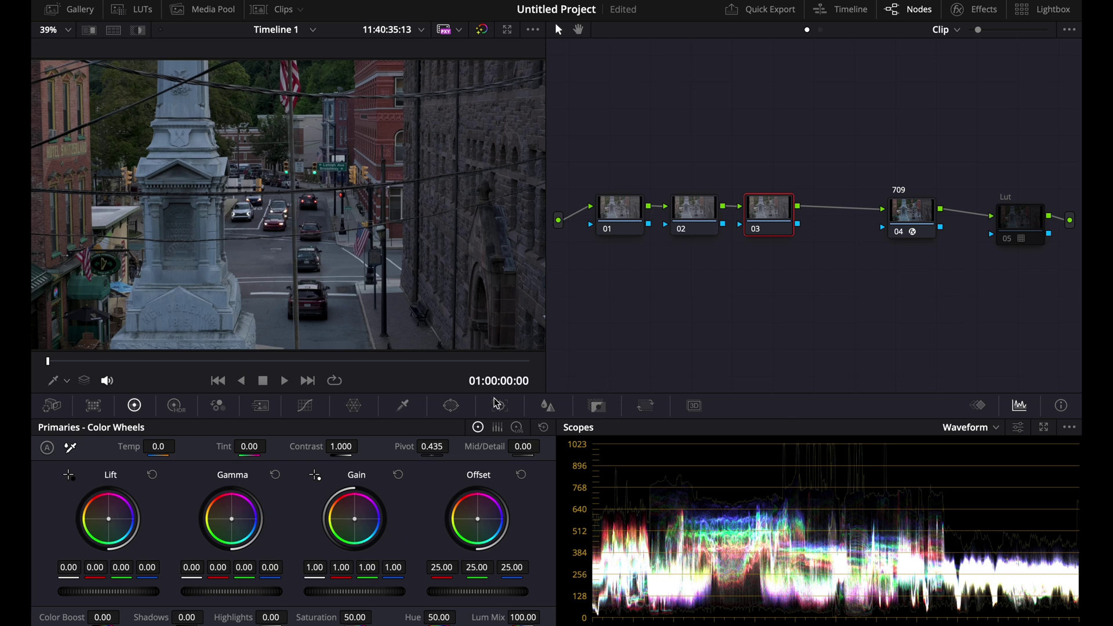
drag(110, 522, 112, 523)
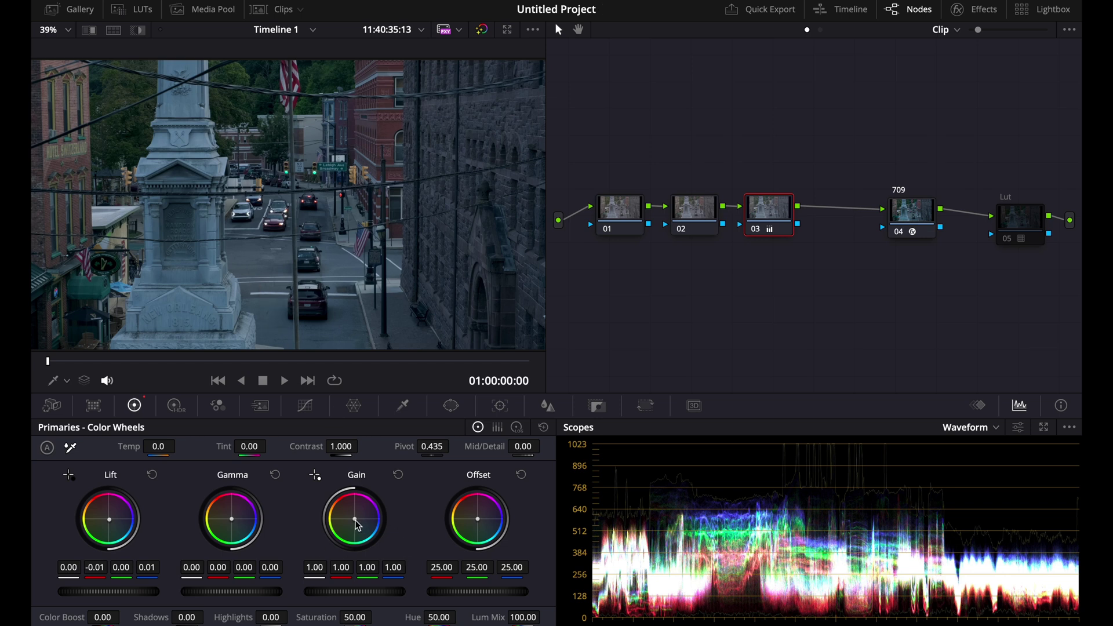
drag(357, 525, 357, 523)
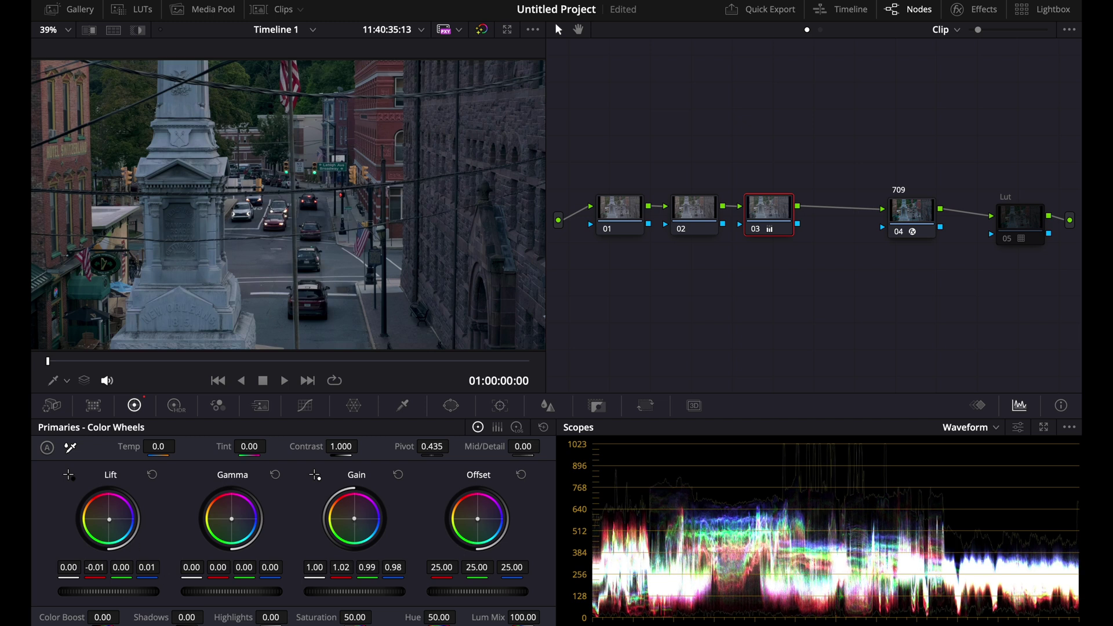
drag(109, 519, 109, 519)
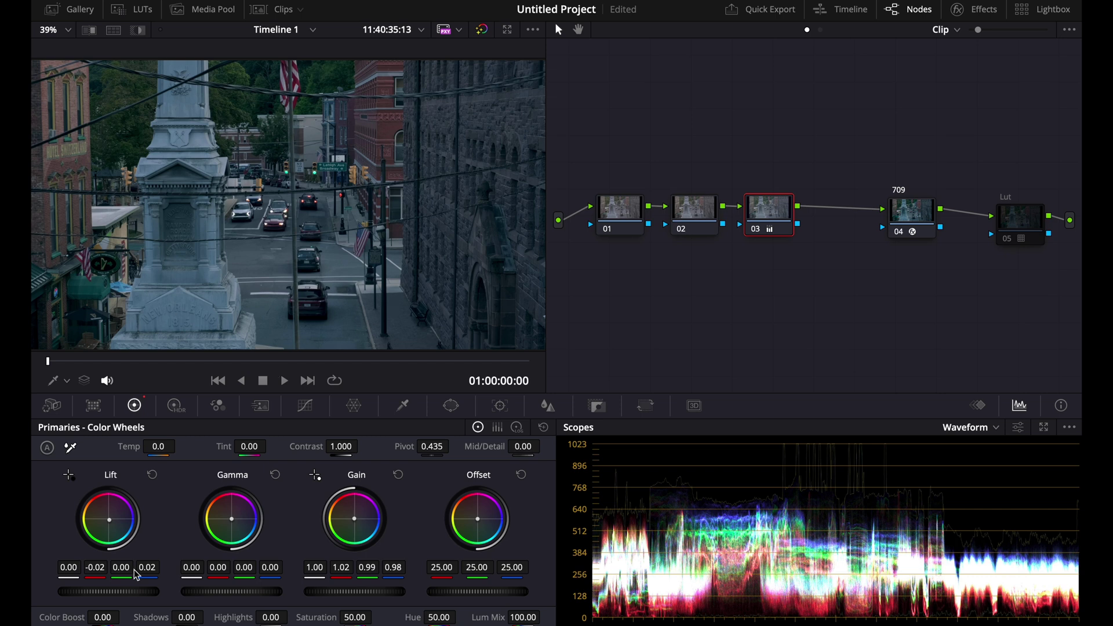
drag(109, 520, 111, 521)
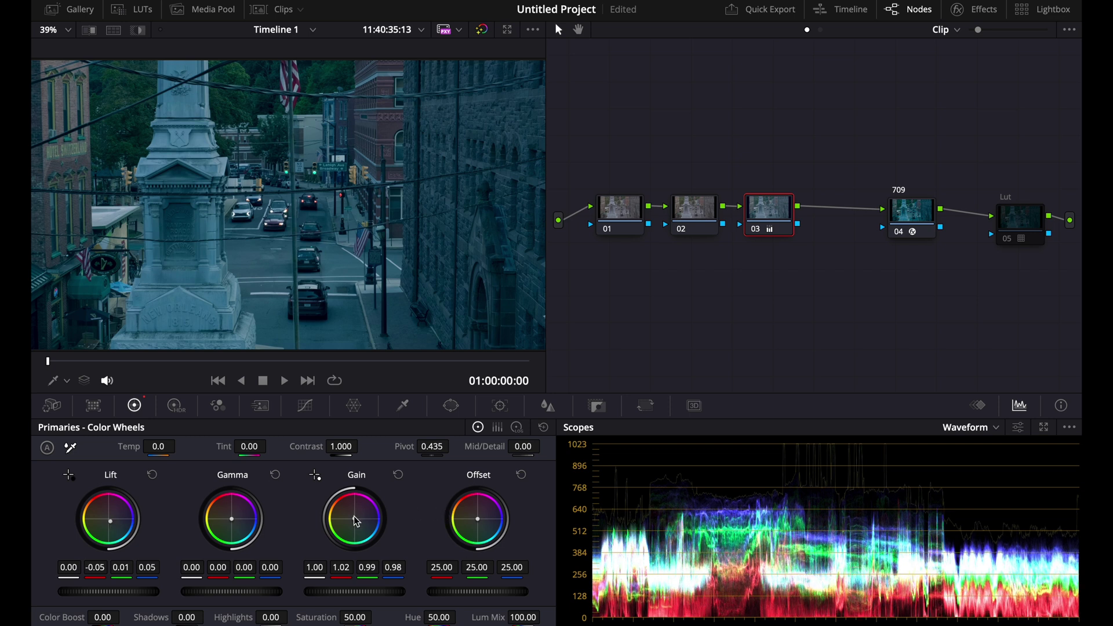
drag(357, 522, 353, 517)
drag(110, 521, 111, 522)
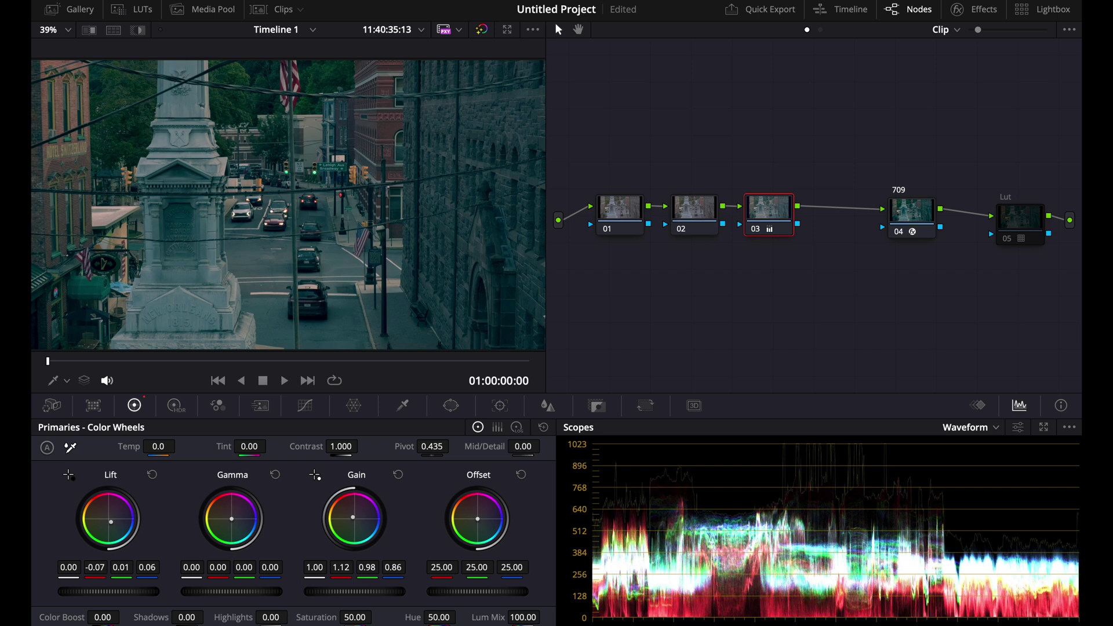
- Add a serial node after the third node, and label the third node Split and the new one Dark
right_click(768, 204)
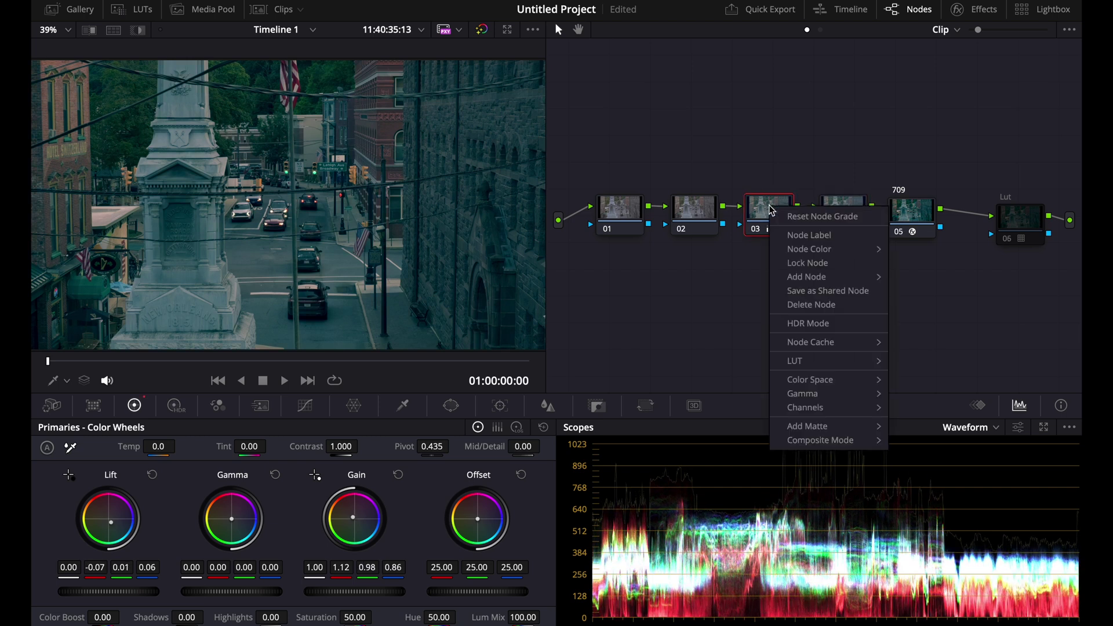
click(795, 234)
text(Split)
right_click(829, 206)
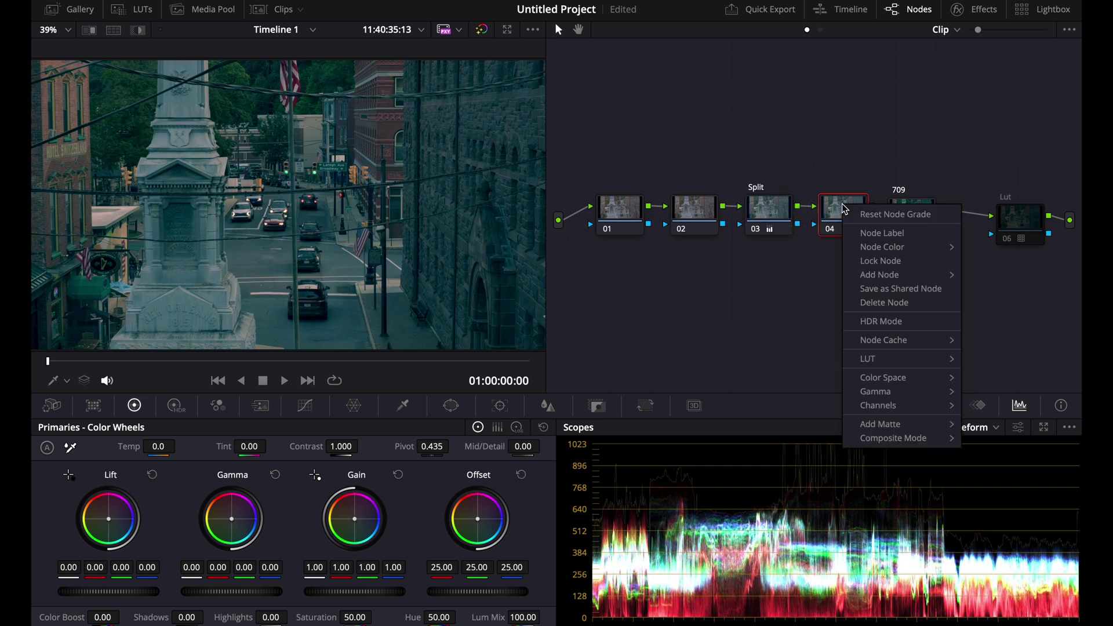
click(860, 232)
text(Dar)
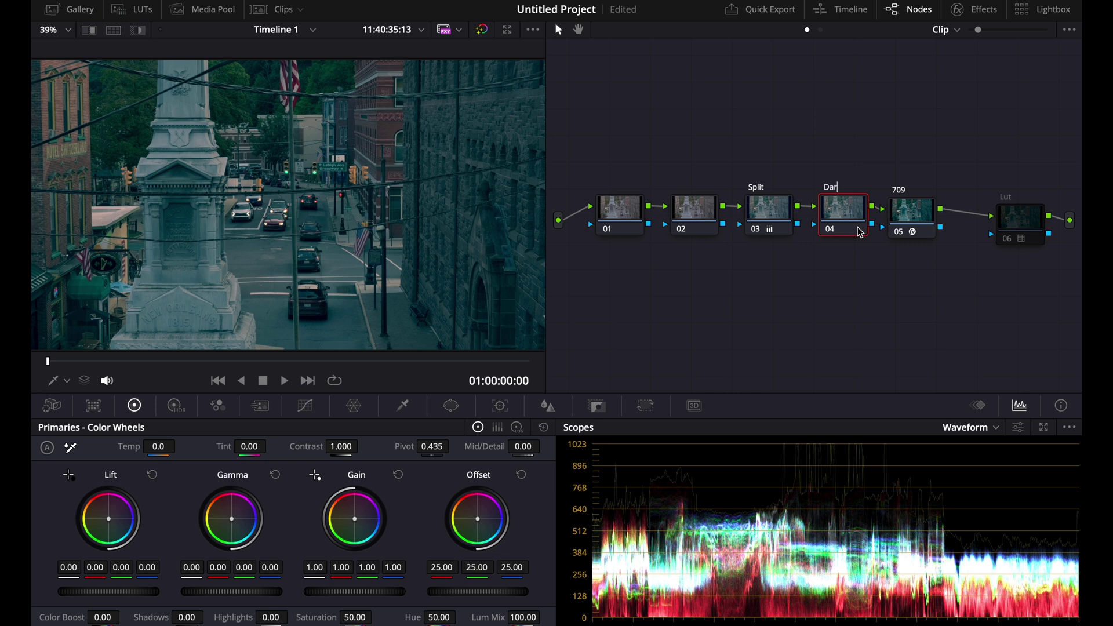
text(k)
key(Return)
- Adjust Dark's log wheels: shadow 0.39, -0.09, -0.31; low range 0.331; highlights -0.04 red, 0.07 blue; offset 24.60 red, 25.60 blue
click(517, 427)
drag(110, 523, 107, 514)
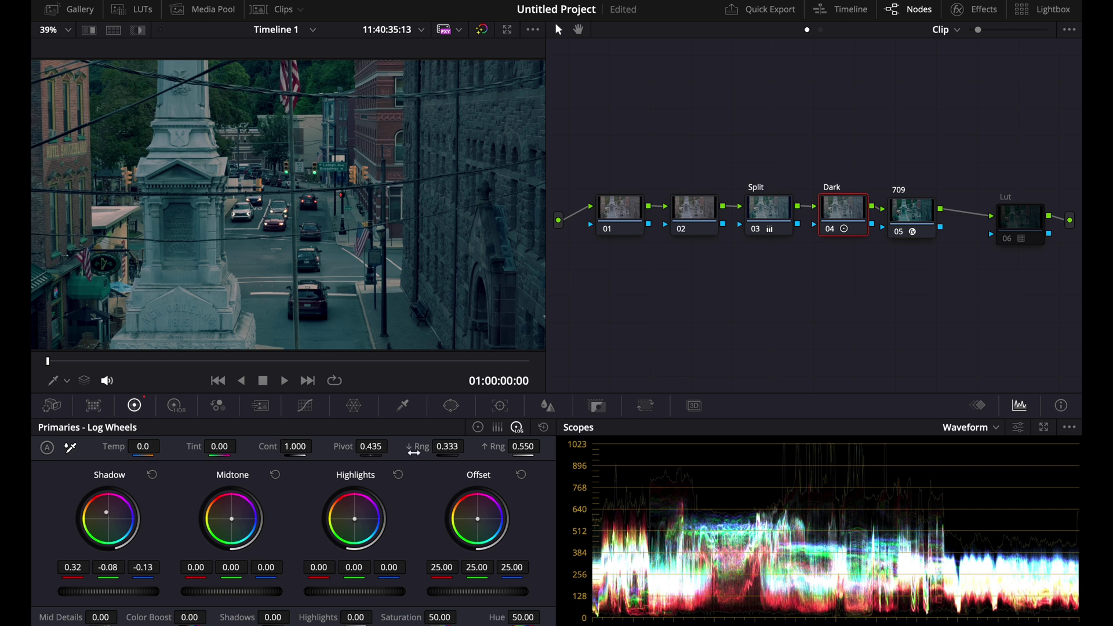
mouse_move(447, 445)
mouse_down()
mouse_move(475, 446)
mouse_move(436, 446)
mouse_up()
key(super+d)
key(super+d)
key(super+d)
key(super+d)
drag(357, 523, 359, 524)
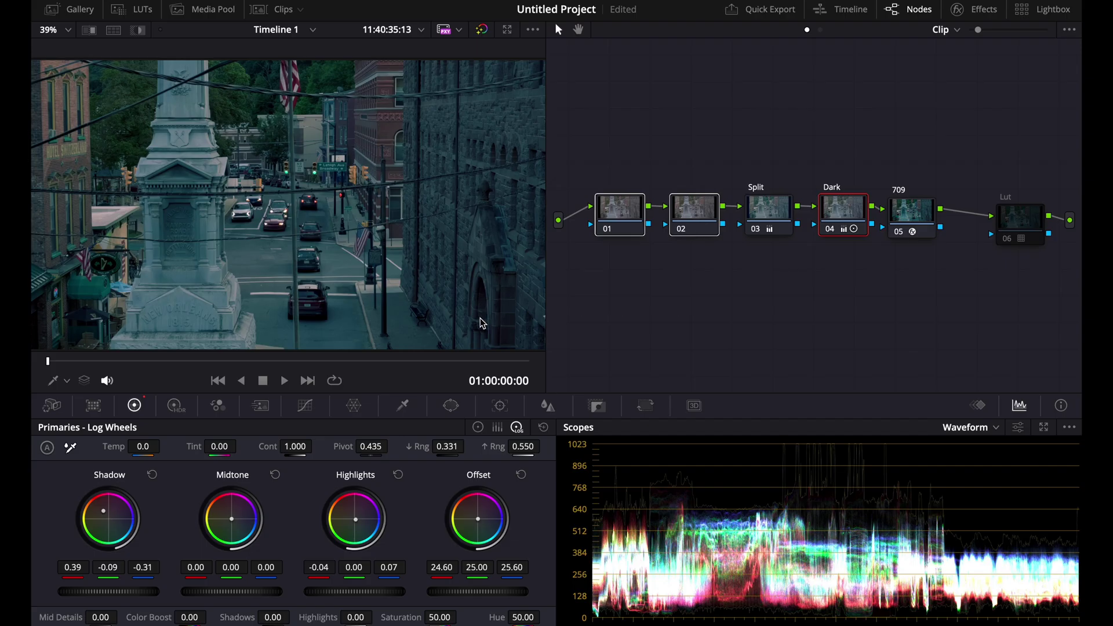
- Delete the two unused nodes before Split, and add a node after Dark with saturation 62.50
key(Delete)
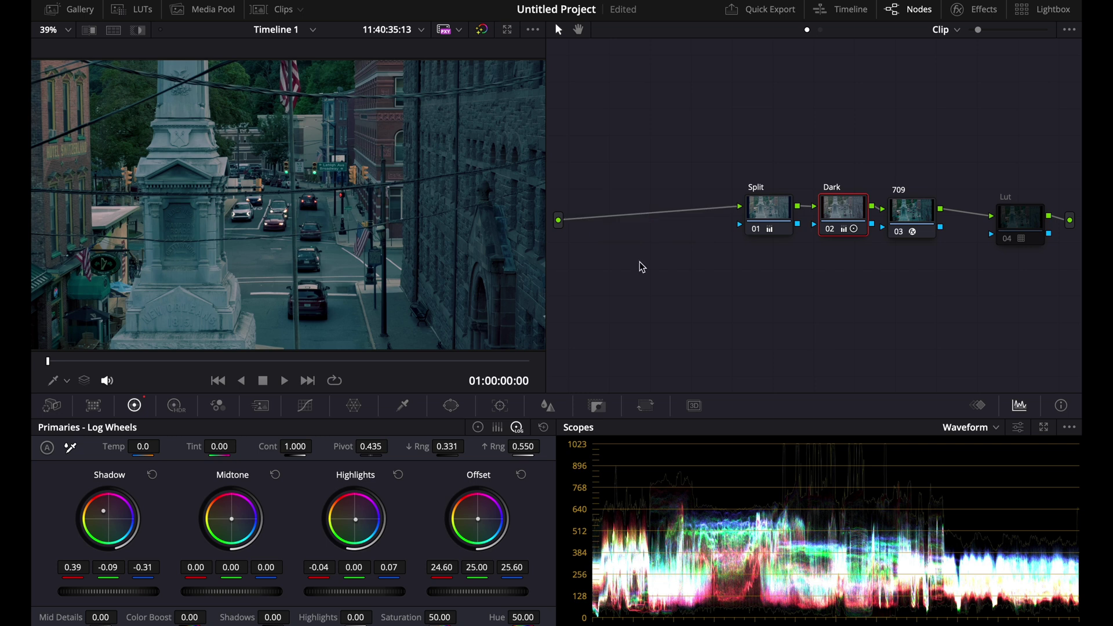
drag(760, 214, 744, 214)
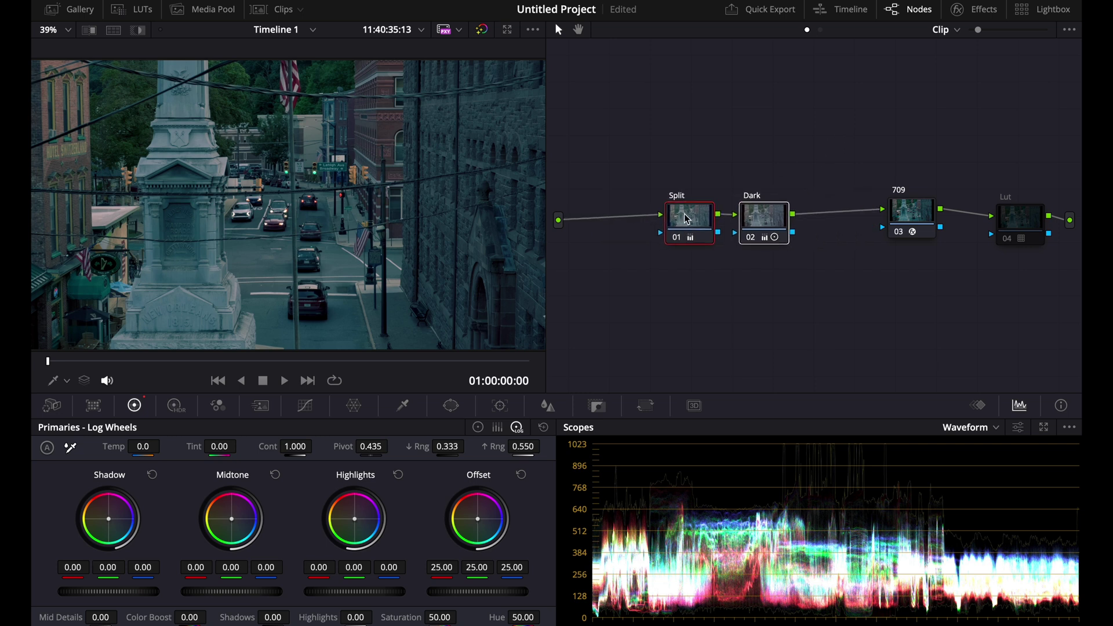
click(802, 301)
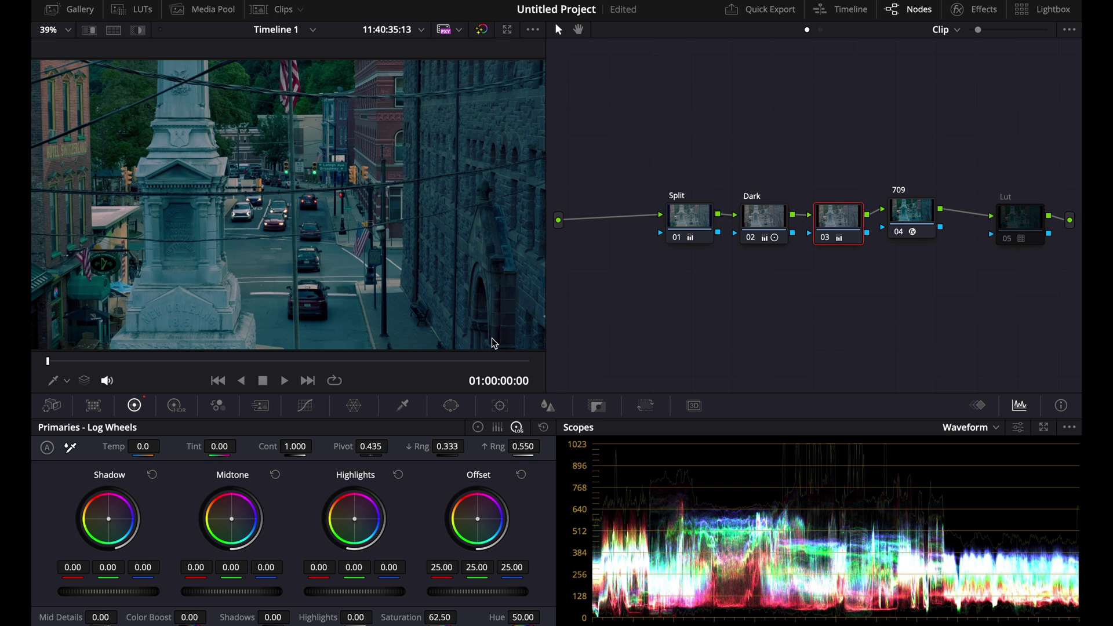
- Disable the Split, Dark and saturation nodes together to compare, and delete all three
drag(857, 173, 687, 255)
key(ctrl+d)
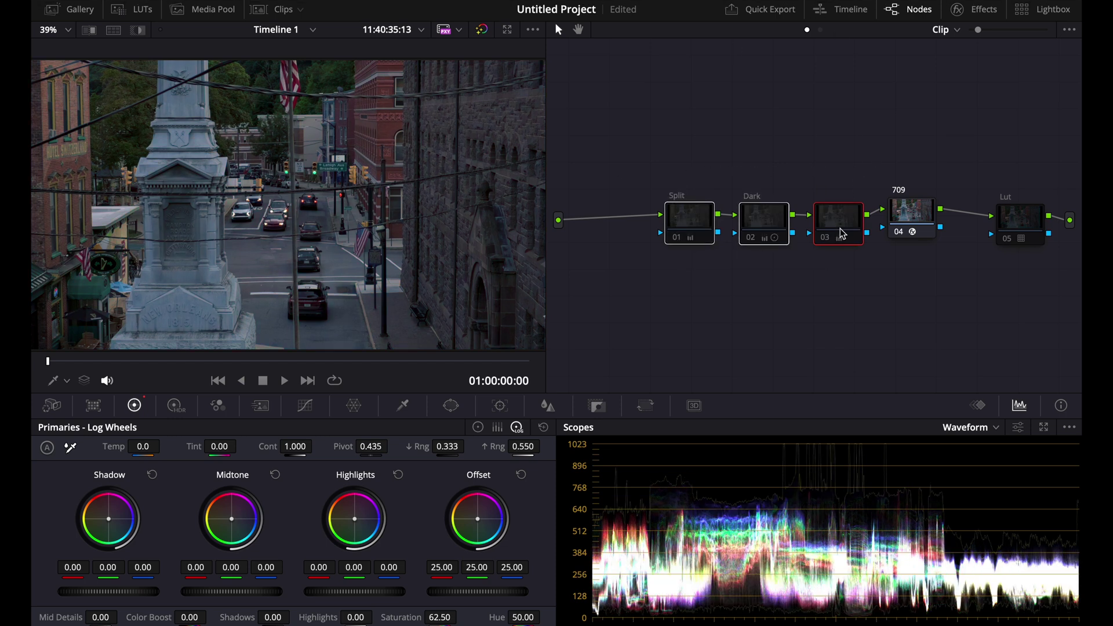
key(Delete)
- Insert a new corrector node ahead of 709 and set its offset to 23.20 red and 26.00 blue
right_click(744, 282)
mouse_move(823, 304)
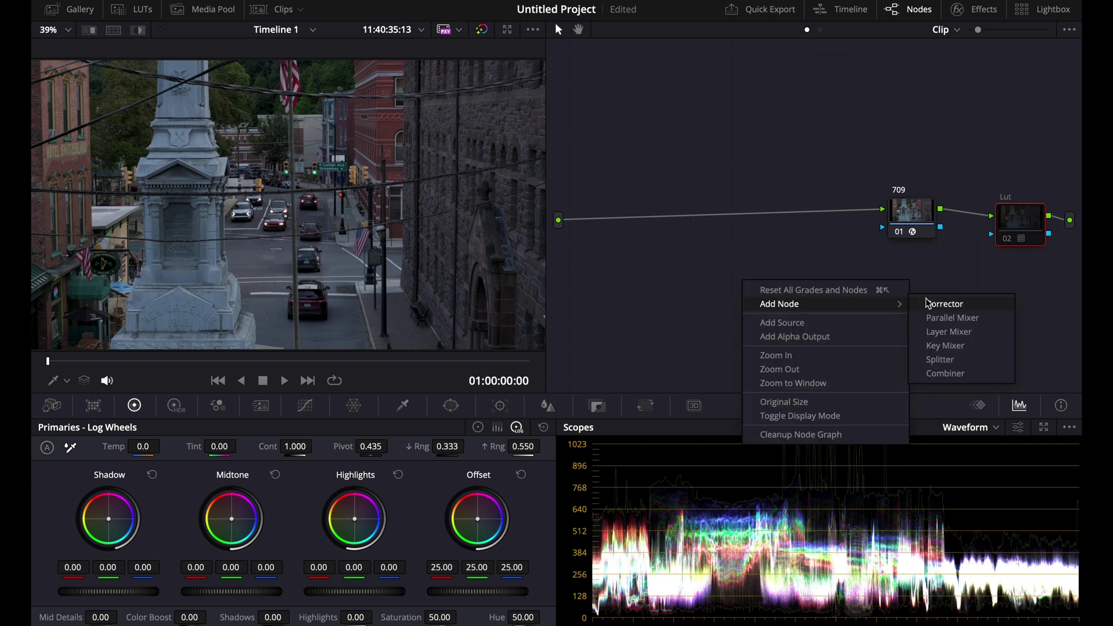
click(933, 303)
drag(739, 293, 684, 212)
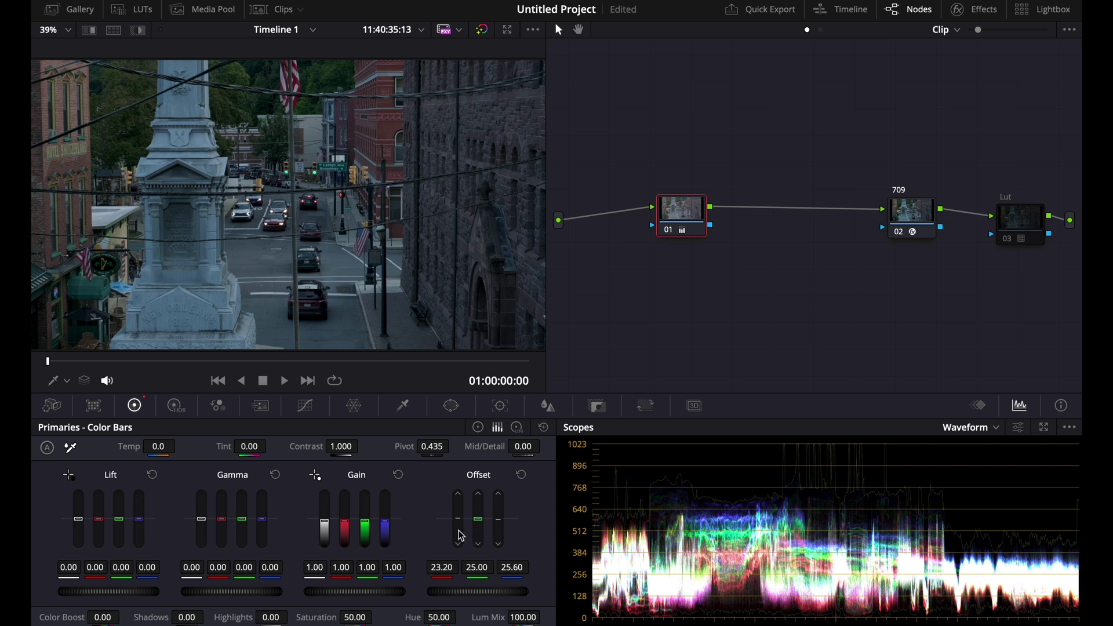
drag(457, 522, 497, 517)
- Move the new first node closer to the graph's source and label it Bal
drag(678, 206, 630, 207)
right_click(650, 225)
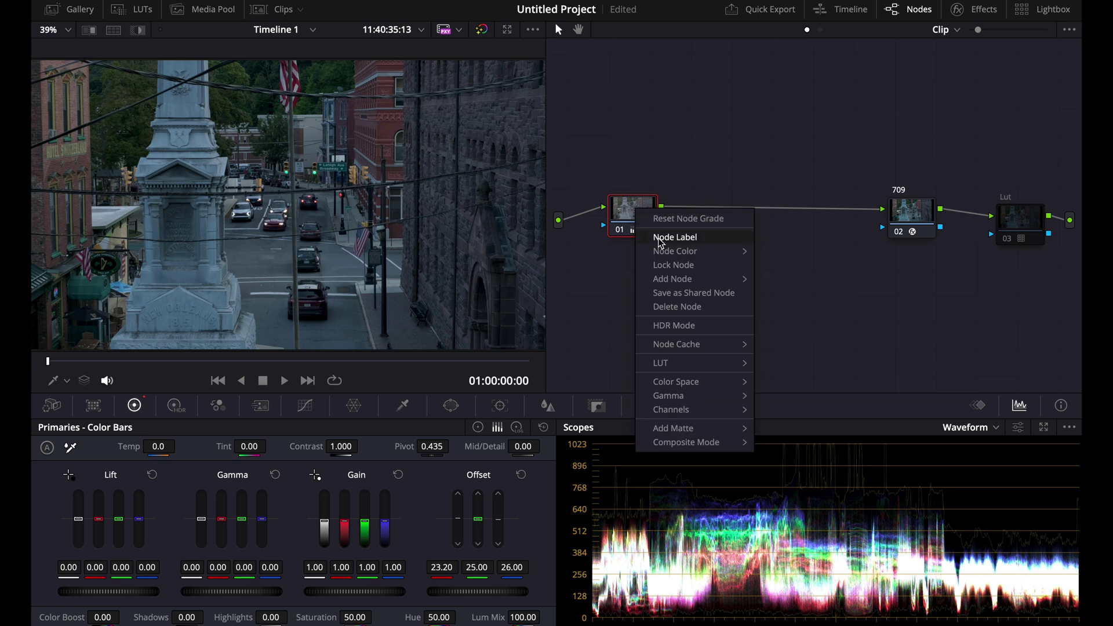
click(656, 237)
text(Bal)
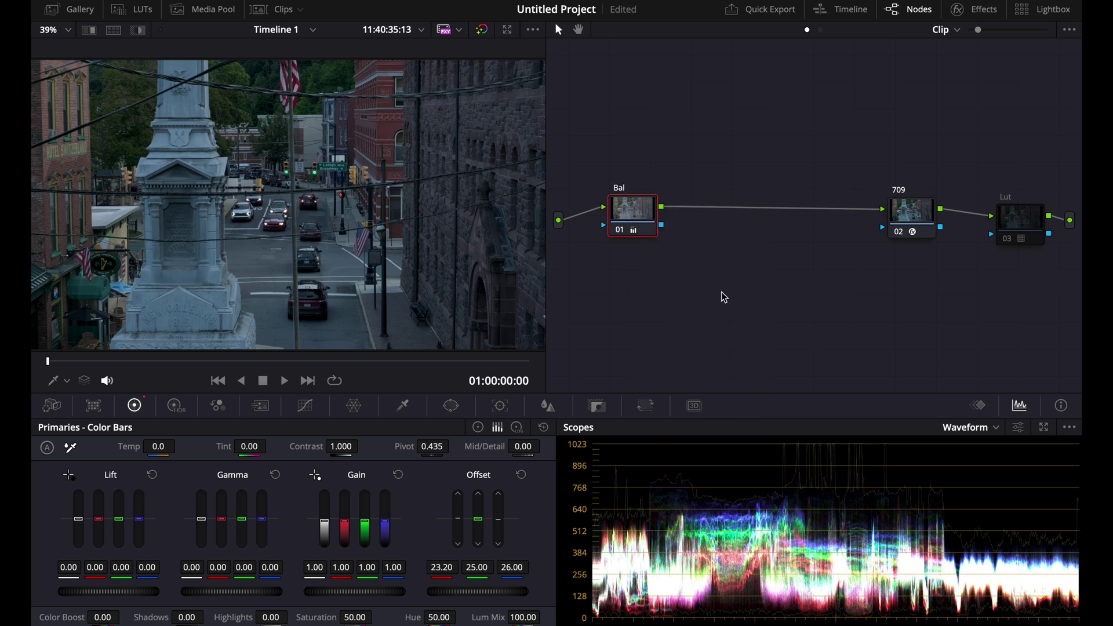
key(Return)
- Add a serial node after Bal and open its Hue Vs Hue curve
key(alt+s)
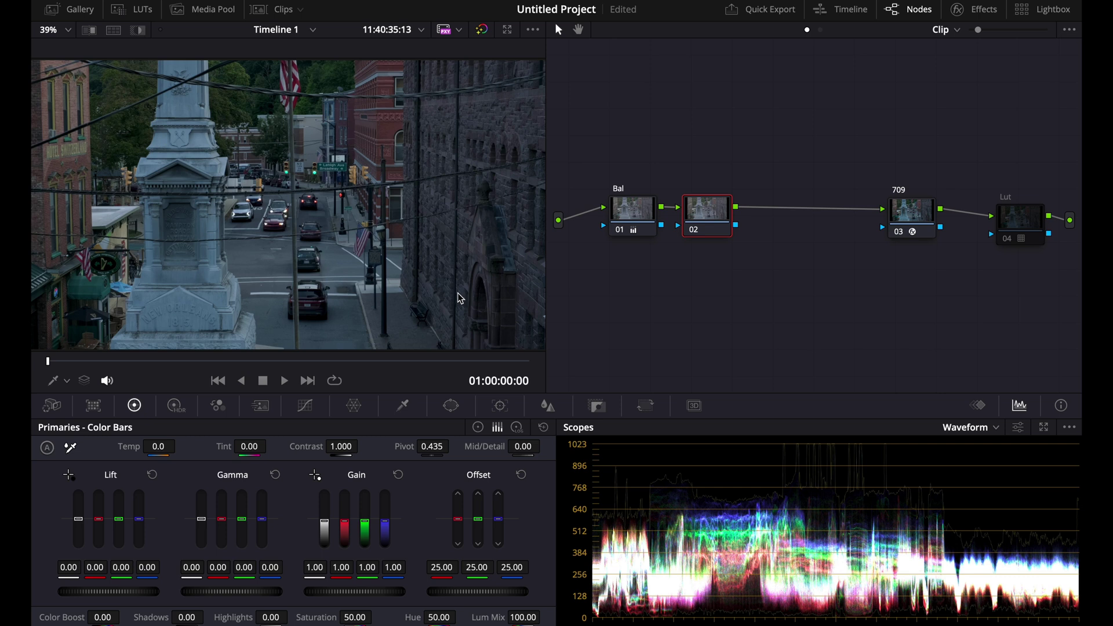
click(306, 410)
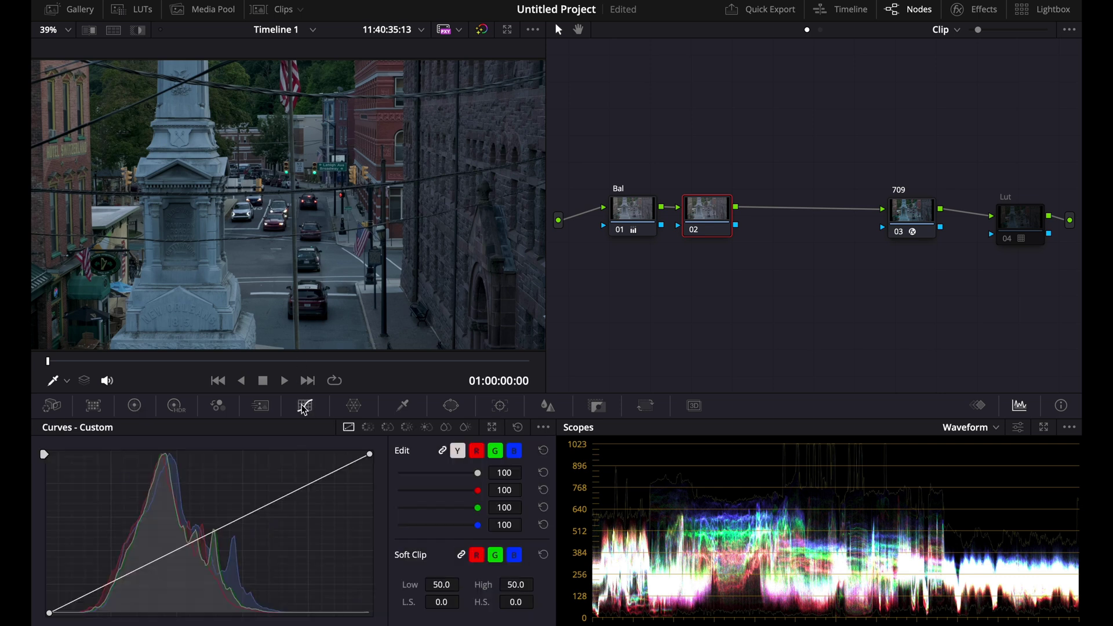
click(369, 429)
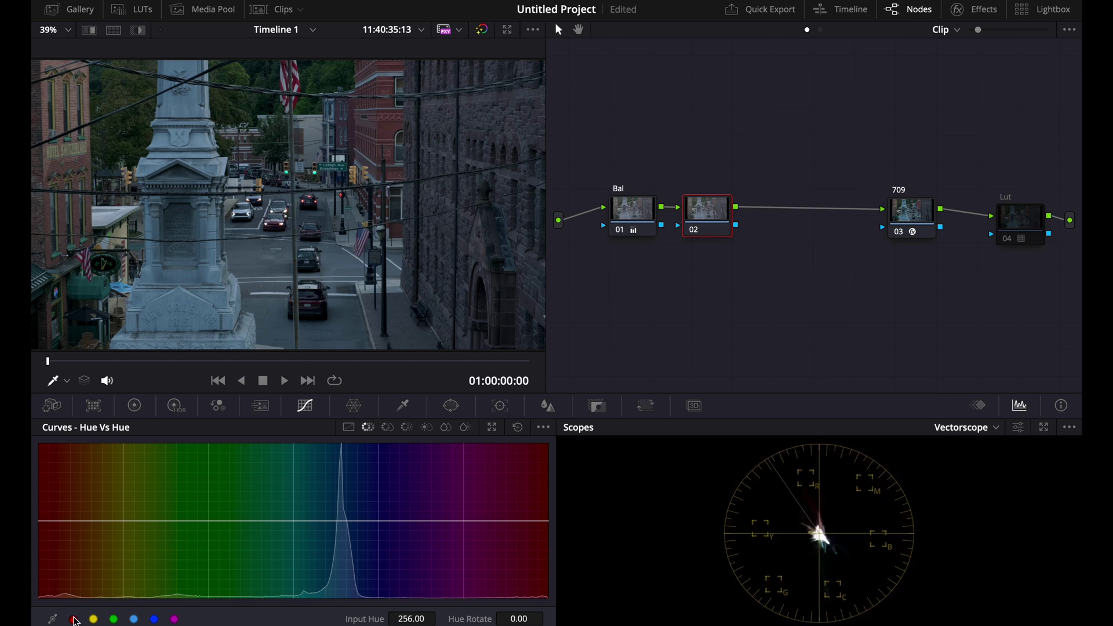
- Rotate the reds negatively and the yellows by 14.25 on the second node's Hue Vs Hue curve, toggling the node to compare
click(74, 619)
drag(519, 619, 461, 622)
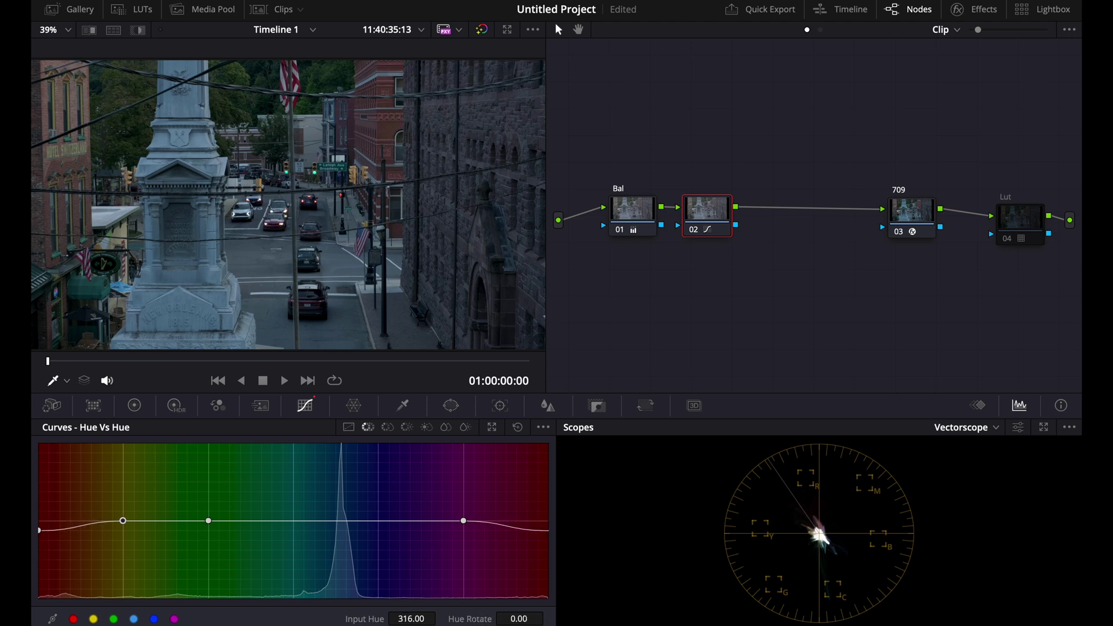
drag(519, 619, 530, 619)
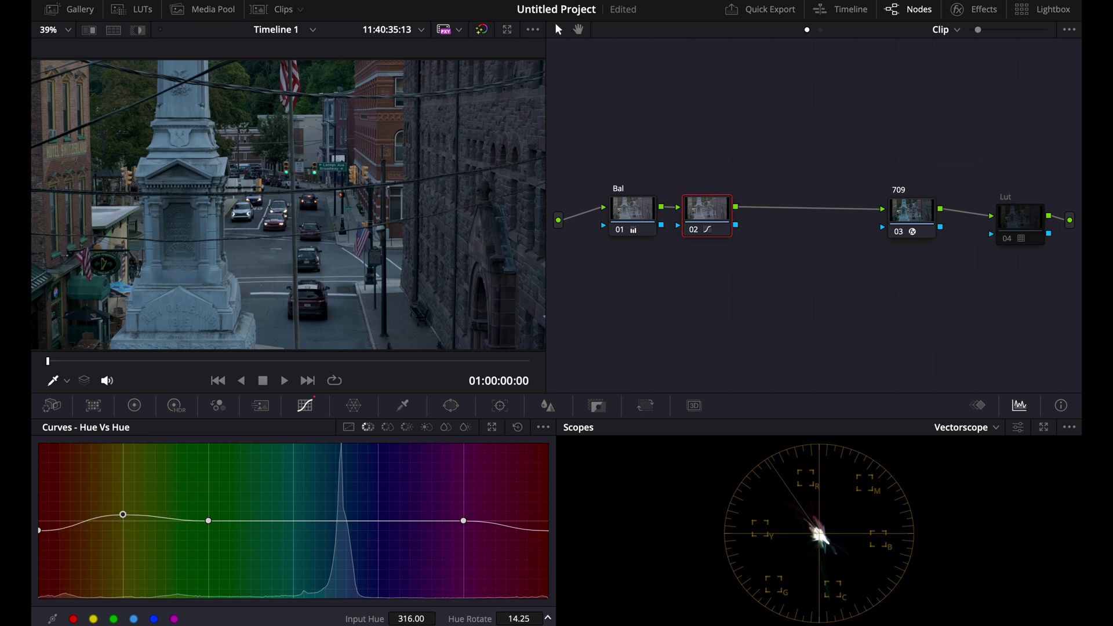
key(super+d)
key(super+d)
key(super+d)
key(super+d)
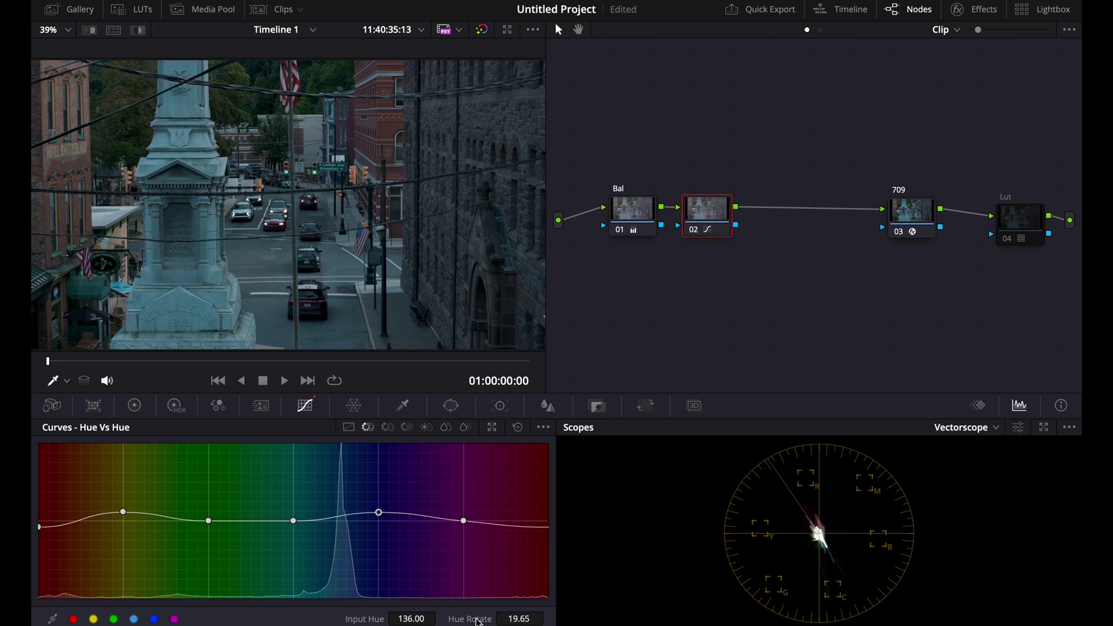
- Increase the blue point's hue rotation slightly and set the cyan point's to -23.00 on the Hue Vs Hue curve
drag(524, 619, 547, 619)
drag(477, 618, 479, 618)
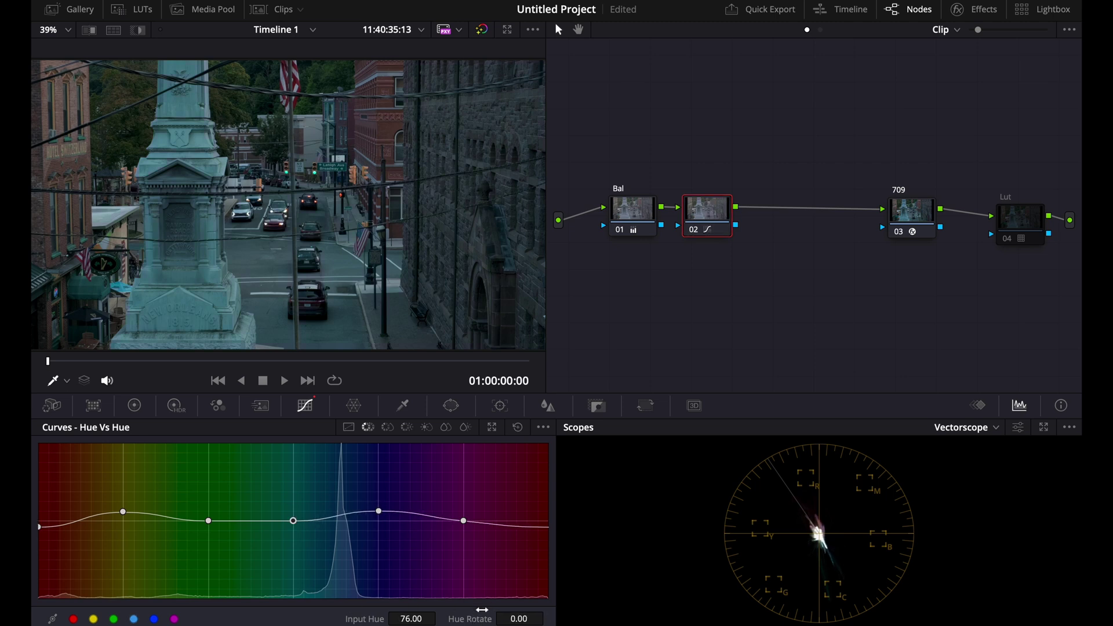
mouse_move(478, 616)
mouse_down()
mouse_move(441, 617)
mouse_move(464, 613)
mouse_up()
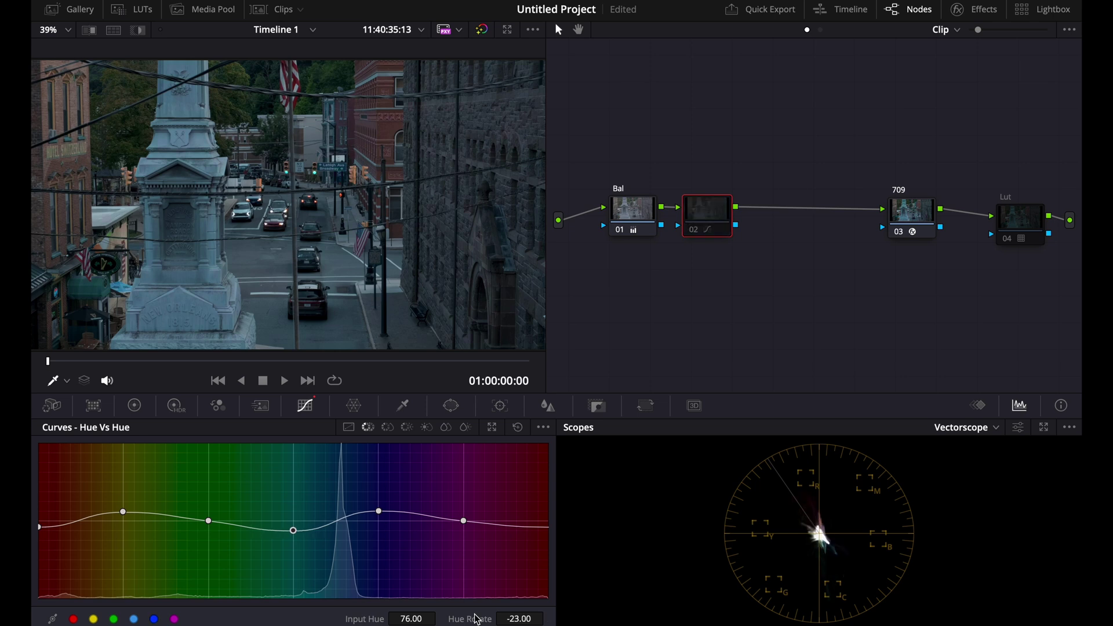
- Raise the green point on the second node's Hue Vs Hue curve to a hue rotation of 41.25
click(68, 32)
click(70, 120)
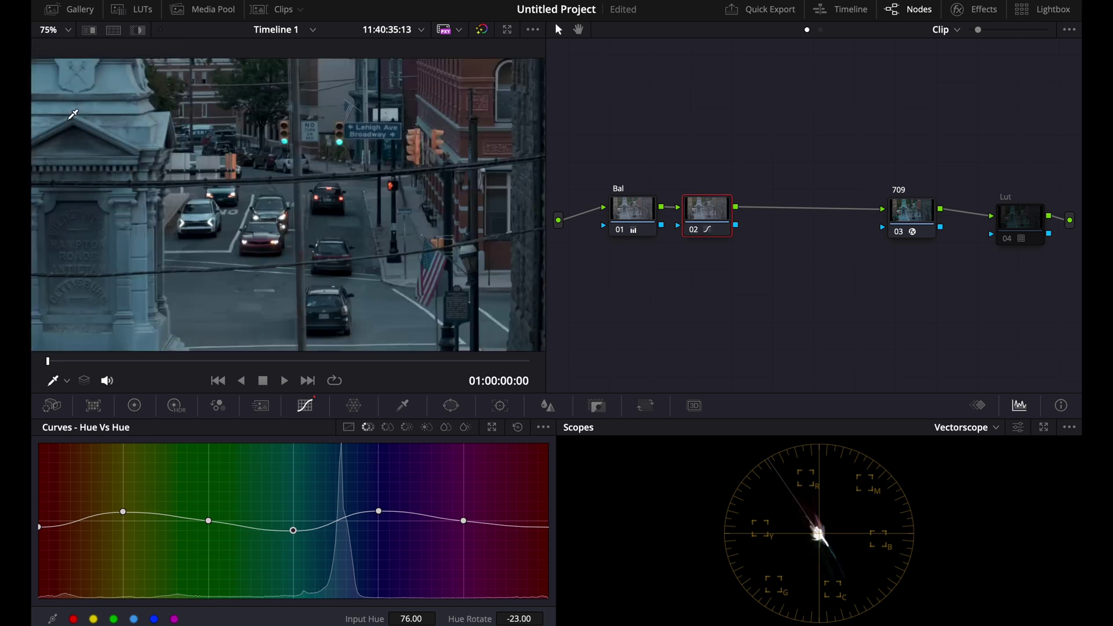
scroll(184, 130, left, 6)
scroll(184, 131, up, 4)
scroll(184, 131, right, 2)
scroll(184, 130, down, 1)
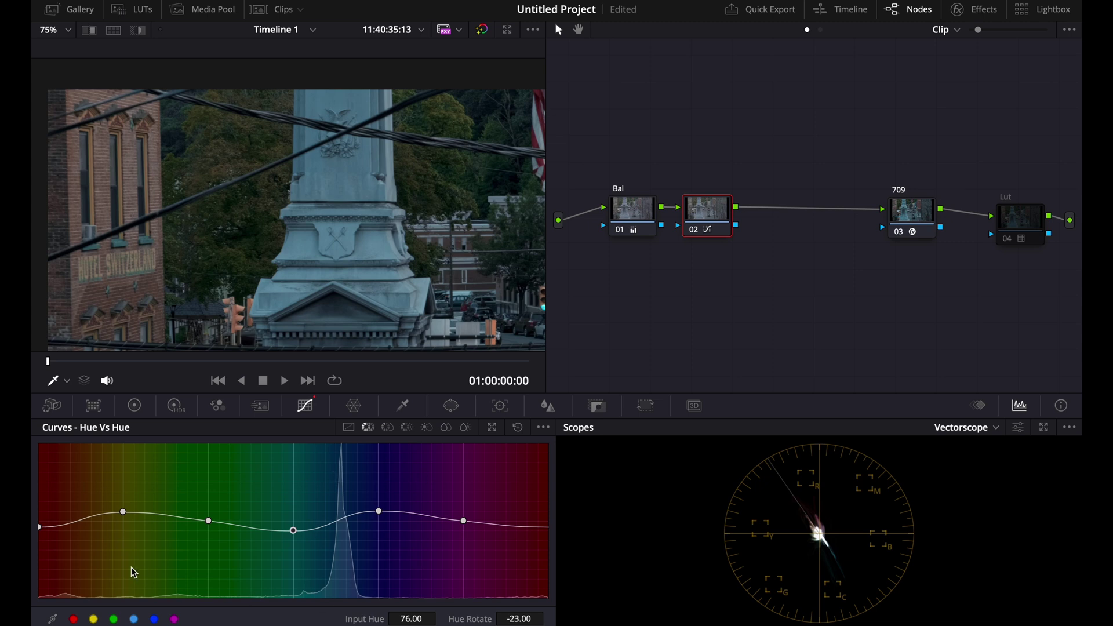
drag(209, 521, 209, 503)
click(64, 30)
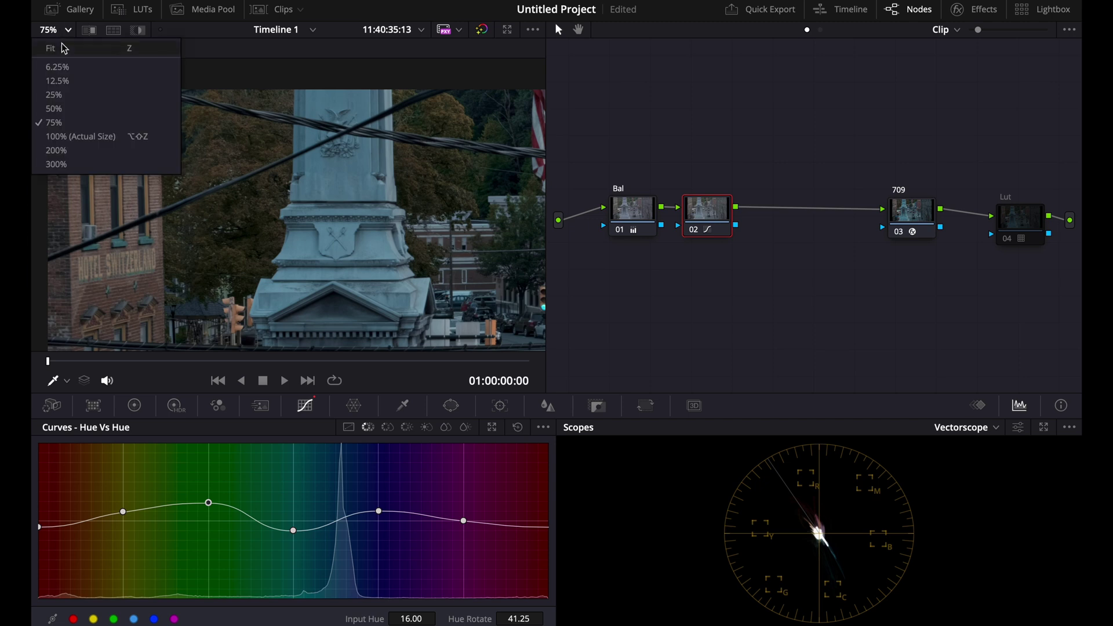
- Fit the frame in the viewer, compare the second node off and on, and set the magenta point's hue rotation to -18.55
click(64, 45)
key(super+d)
key(super+d)
key(super+d)
key(super+d)
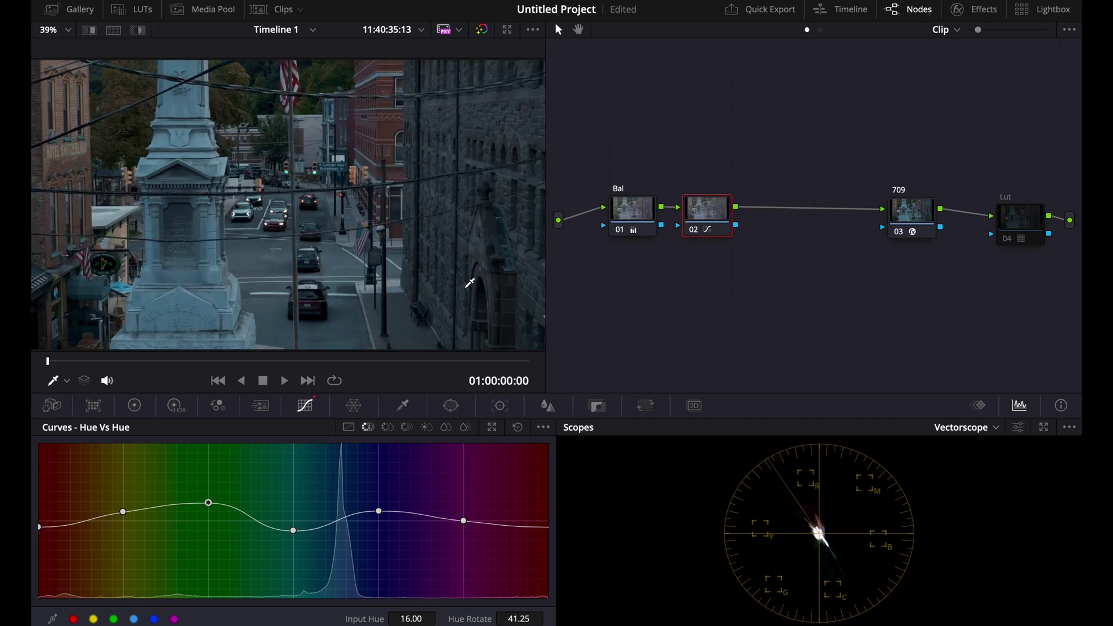
mouse_move(463, 520)
mouse_down()
mouse_move(463, 537)
mouse_move(463, 495)
mouse_move(463, 529)
mouse_up()
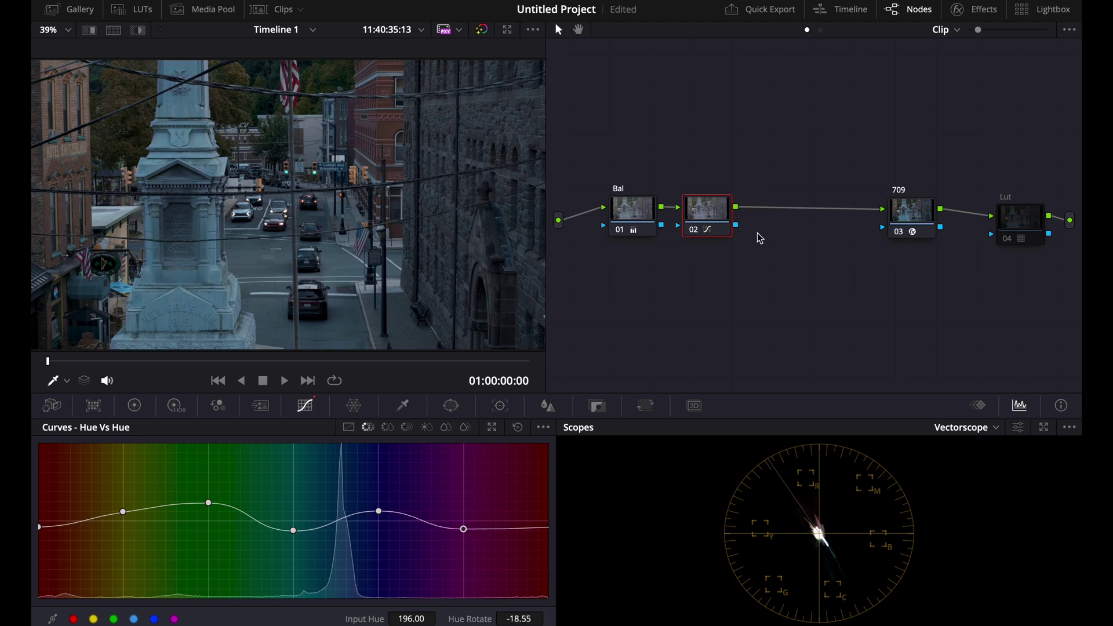
- Add a serial node after the second node, set its saturation to 68.80 and label it Sat
key(alt+s)
click(134, 407)
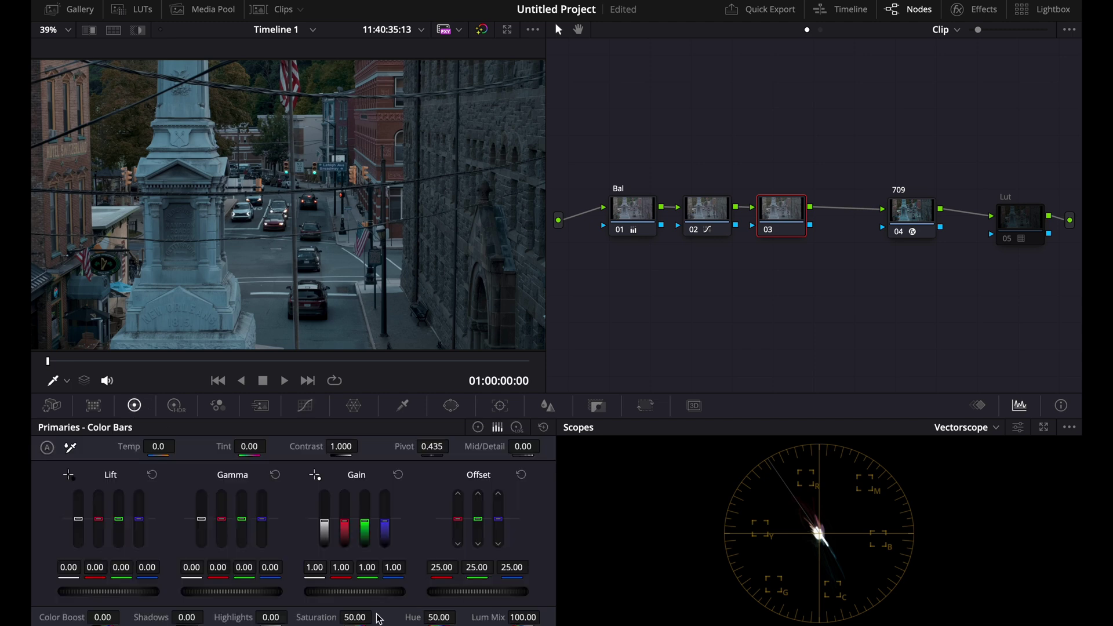
drag(308, 613, 376, 616)
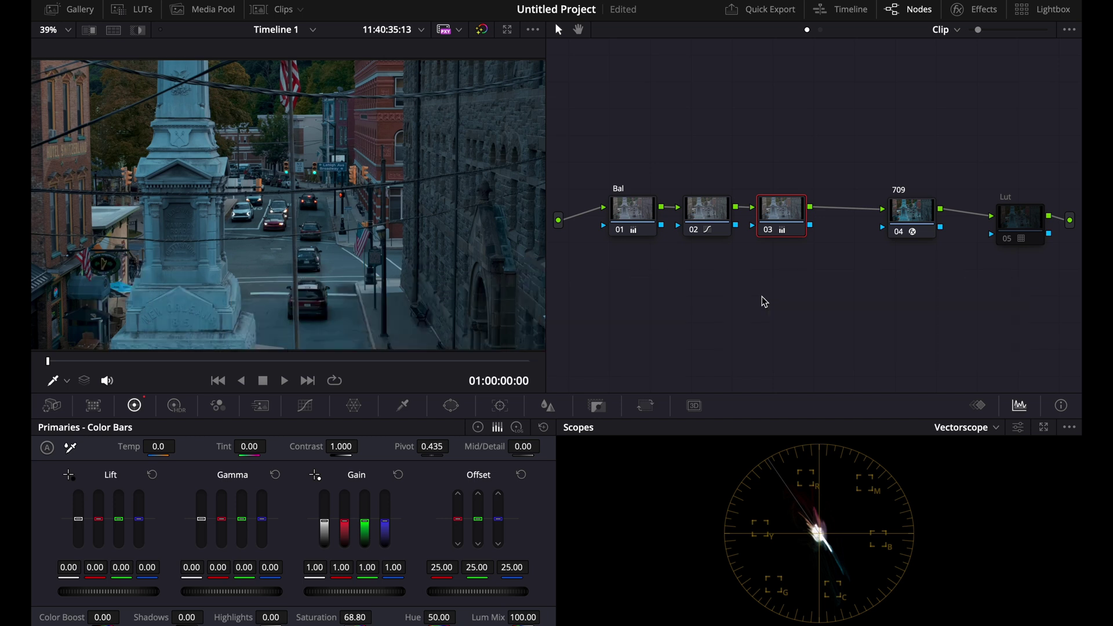
right_click(780, 217)
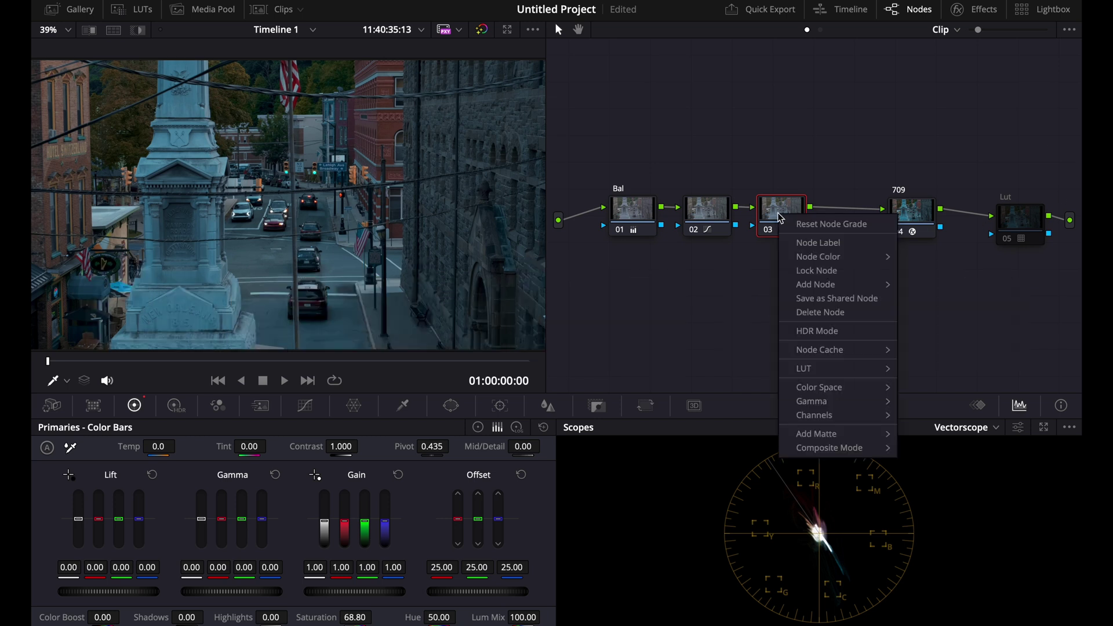
click(810, 249)
- Label the second node Hue
click(708, 214)
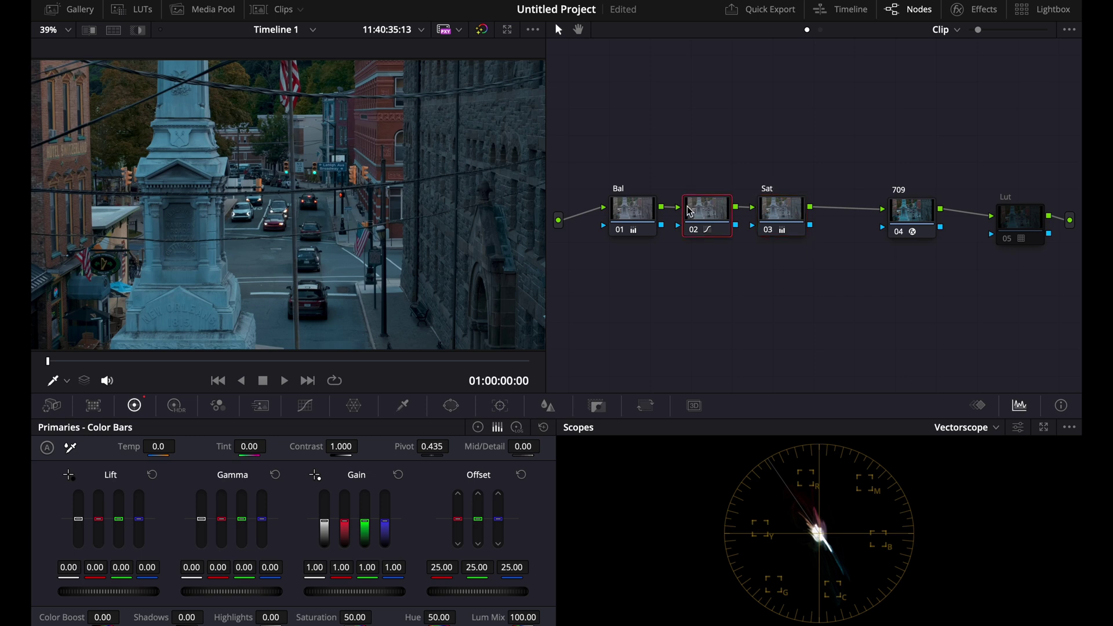
right_click(687, 206)
click(722, 235)
text(Hue)
key(Return)
- Compare the image with the Hue node disabled and enabled
key(ctrl+d)
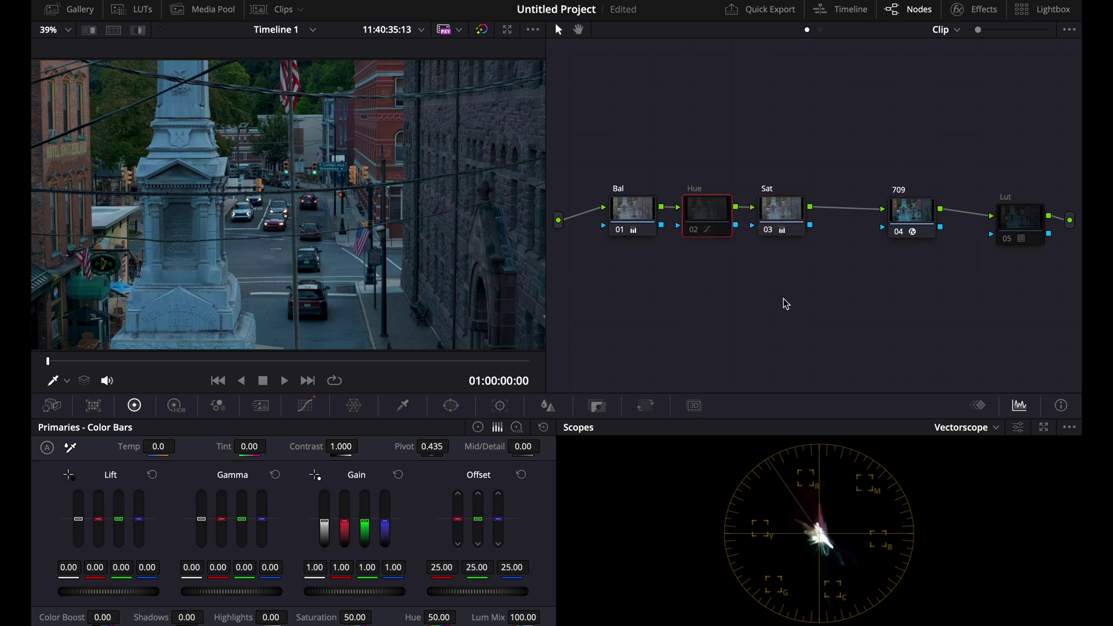
key(ctrl+d)
key(ctrl+d)
key(ctrl+d)
key(ctrl+d)
key(ctrl+d)
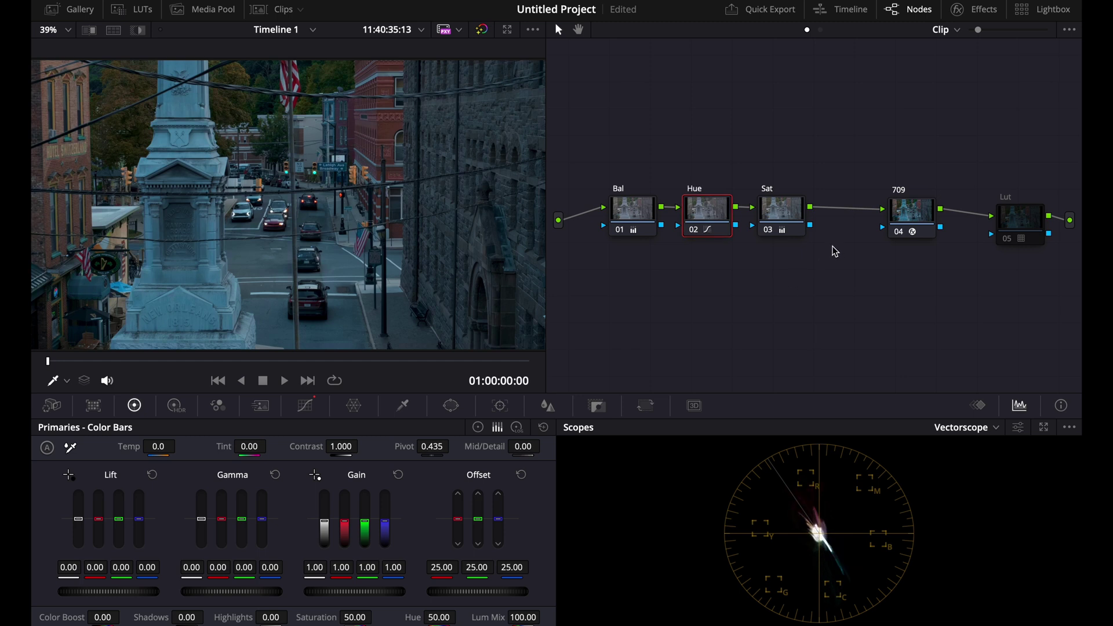
- Compare the image with the Sat node disabled and enabled
click(778, 215)
key(ctrl+d)
key(ctrl+d)
key(ctrl+d)
key(ctrl+d)
key(ctrl+d)
key(ctrl+d)
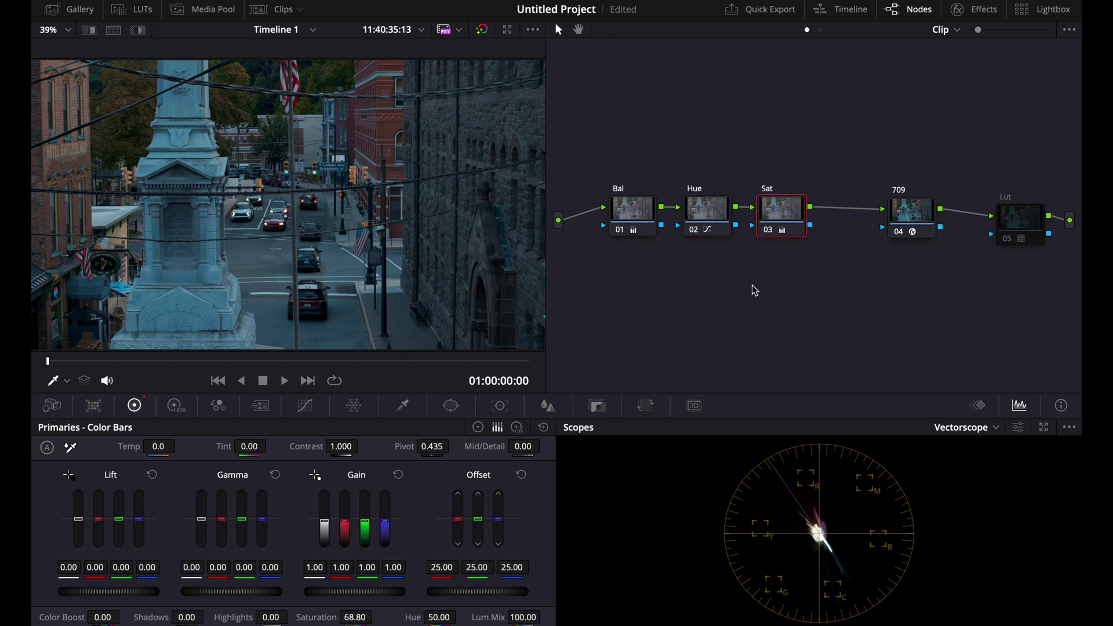
- Reset the Sat node's grade and delete the node
right_click(778, 219)
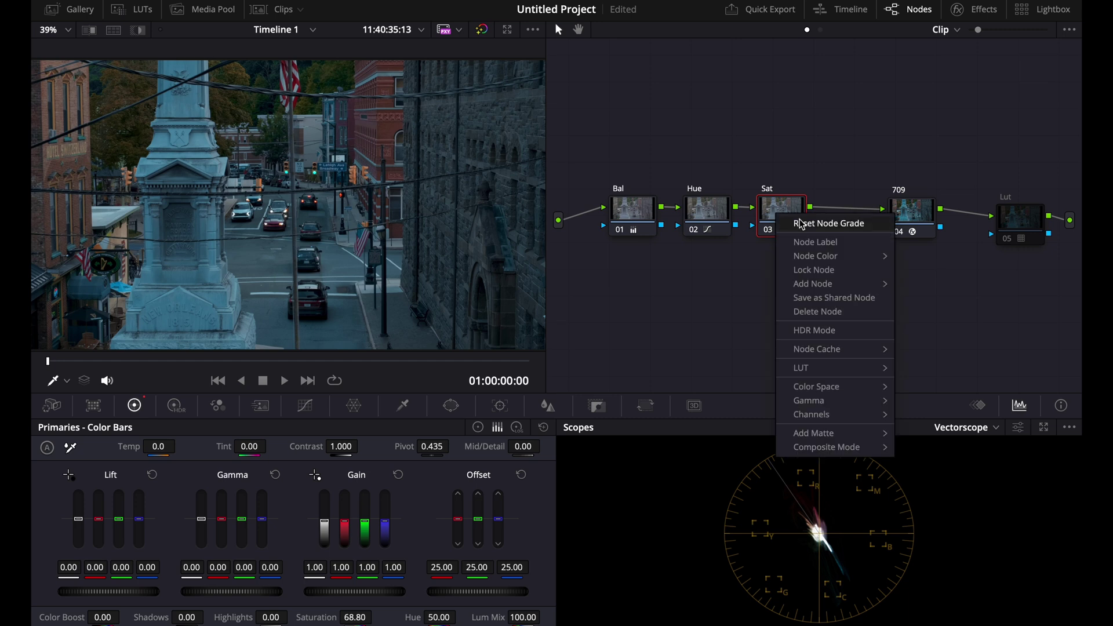
click(801, 224)
key(Delete)
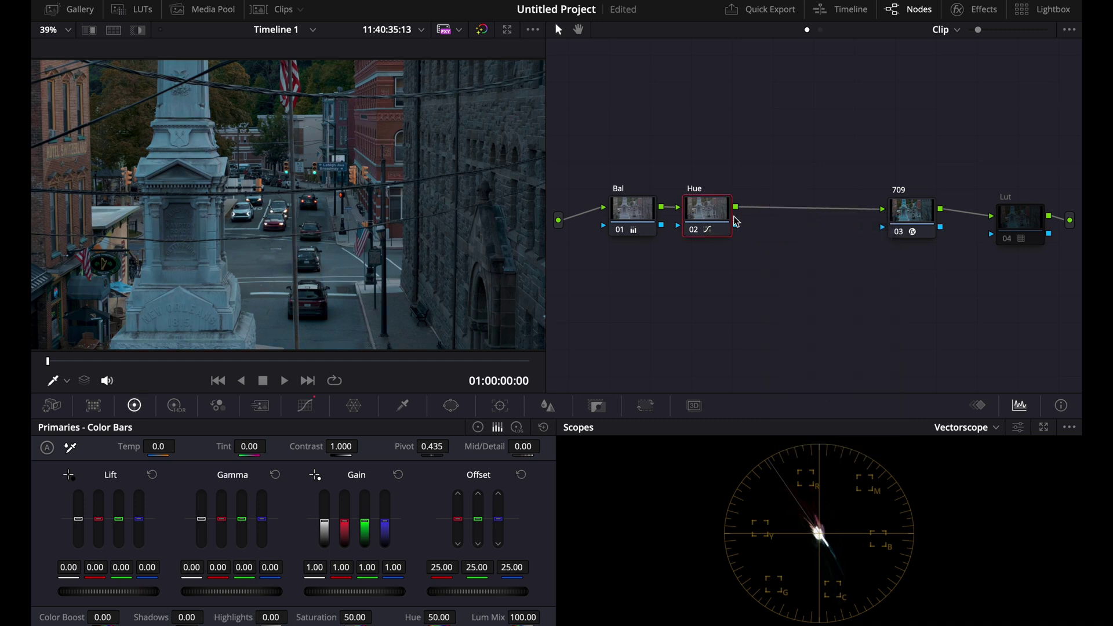
- Raise the cyan-blue range to a saturation of 1.64 on the Hue node's Hue Vs Sat curve, anchoring the curve on both sides
click(305, 405)
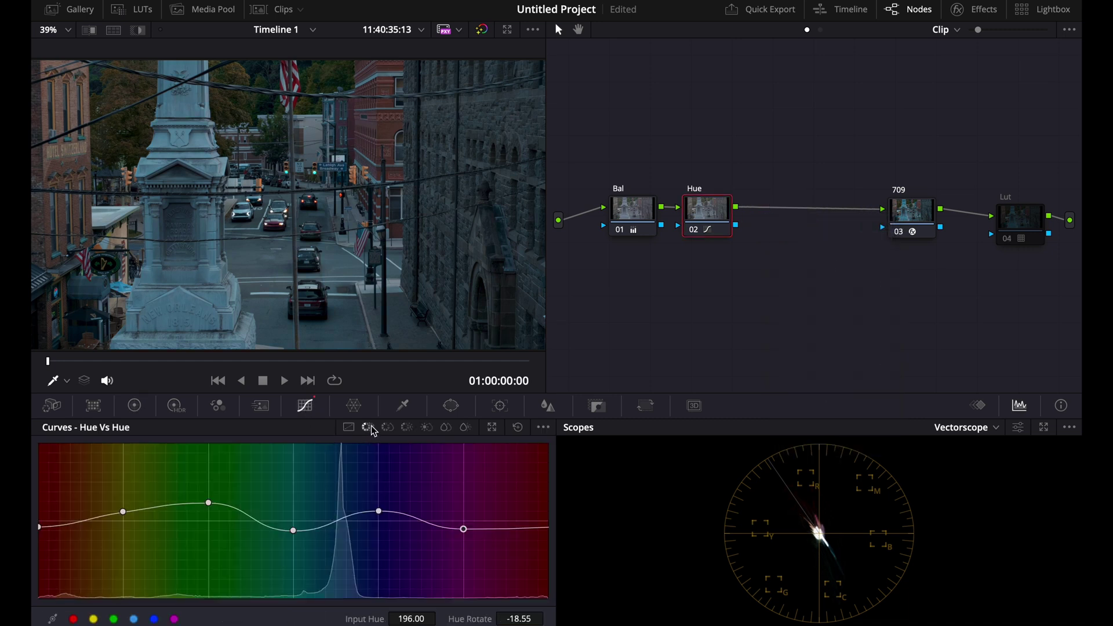
click(387, 427)
click(135, 619)
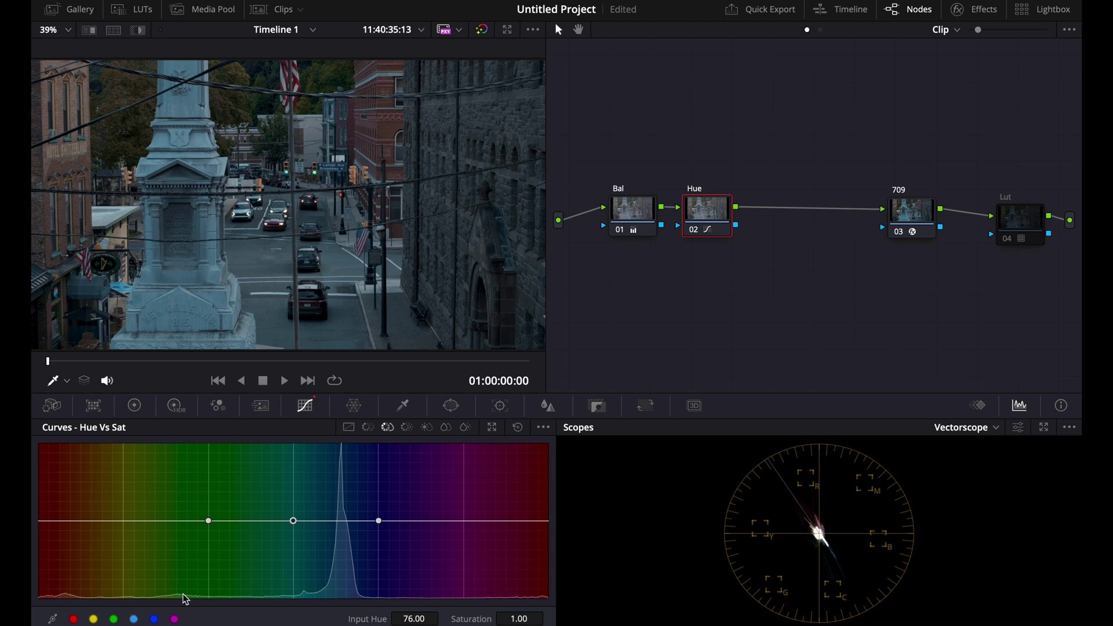
drag(293, 520, 338, 470)
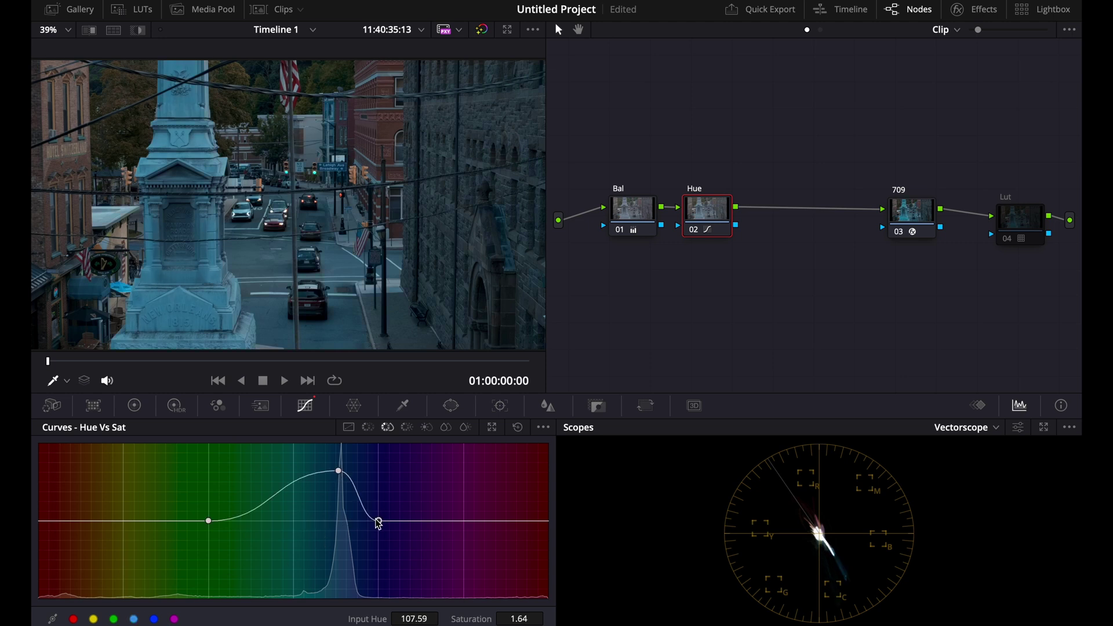
click(378, 520)
drag(362, 619, 371, 620)
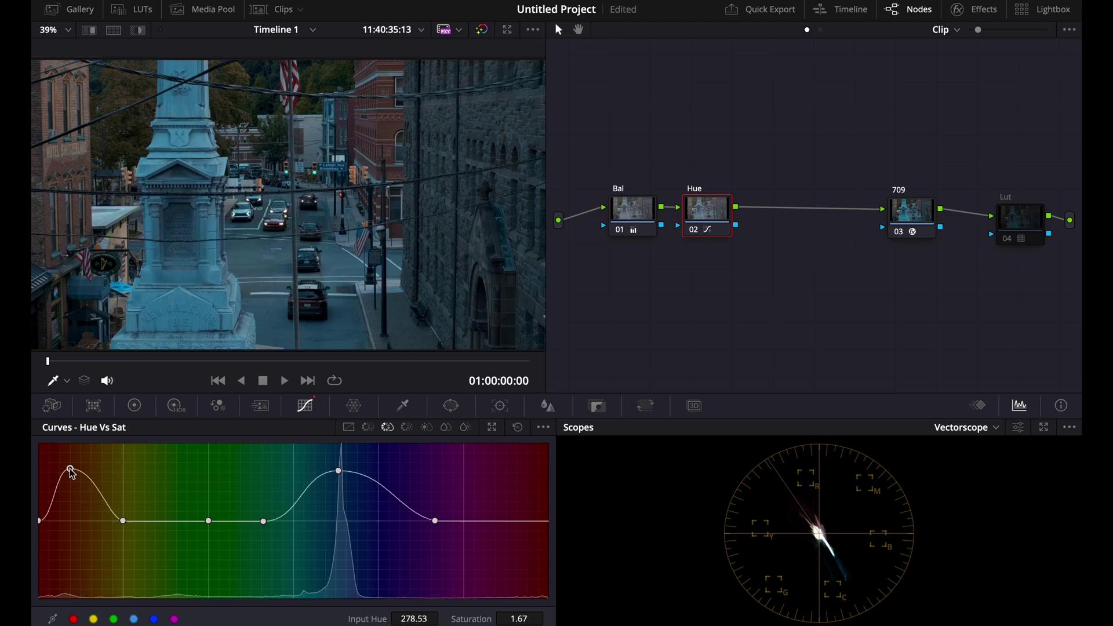
- Raise the reds to about 1.67 on the Hue Vs Sat curve, reposition the surrounding anchor points, and toggle the Hue node to compare
drag(70, 469, 70, 470)
click(38, 520)
drag(419, 618, 413, 617)
drag(543, 521, 501, 521)
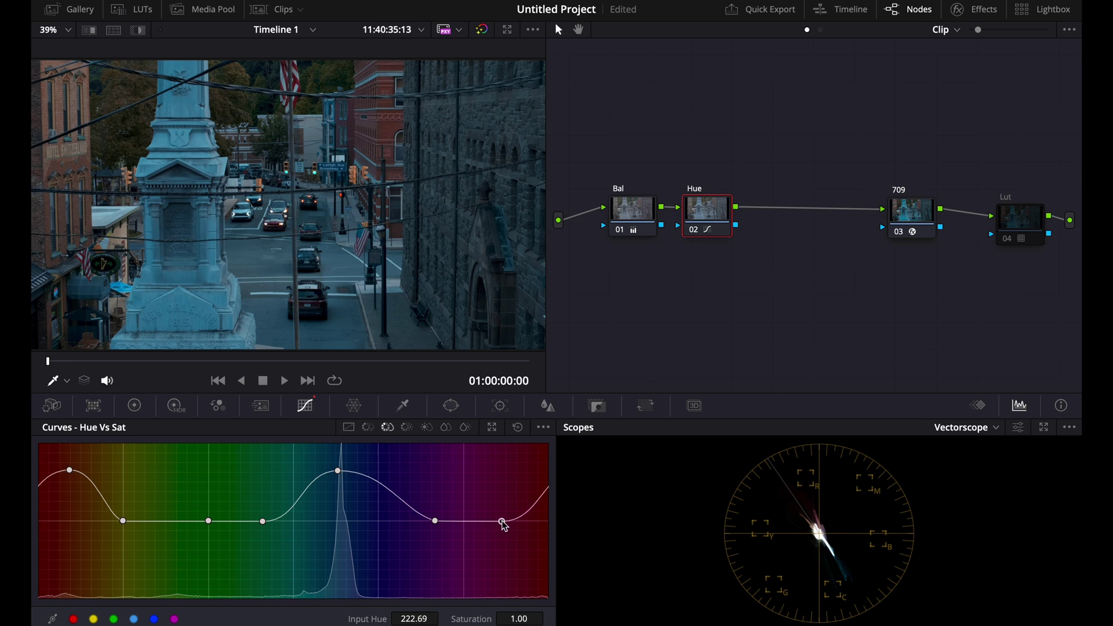
drag(123, 521, 139, 525)
click(294, 215)
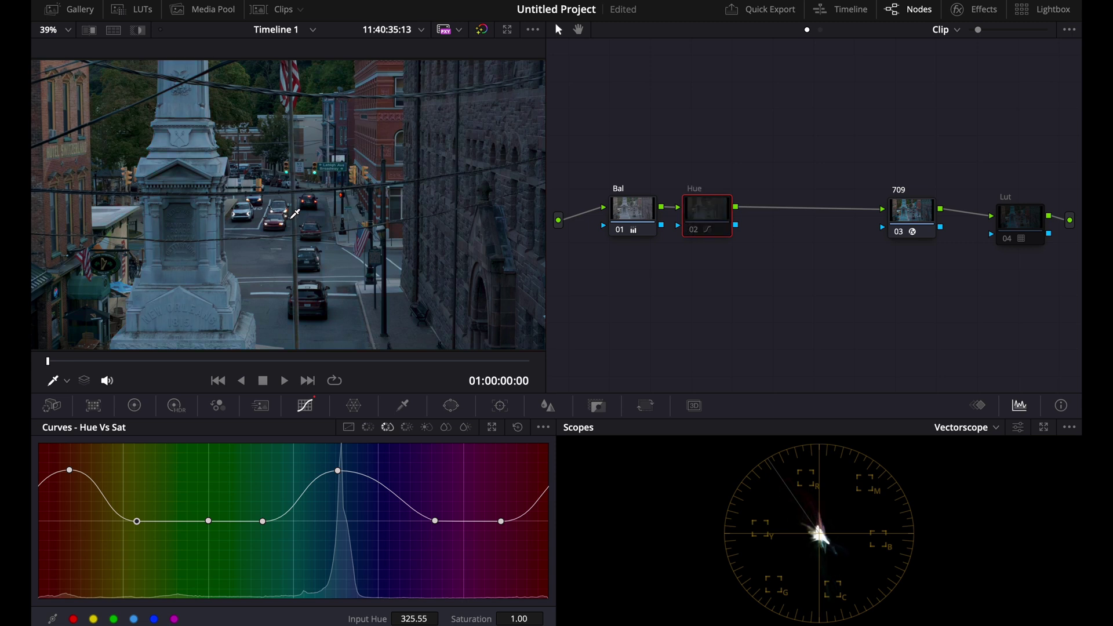
- Enable the Lut node and set the output gamma of the 709 node's Color Space Transform to Cineon Film Log
click(1014, 227)
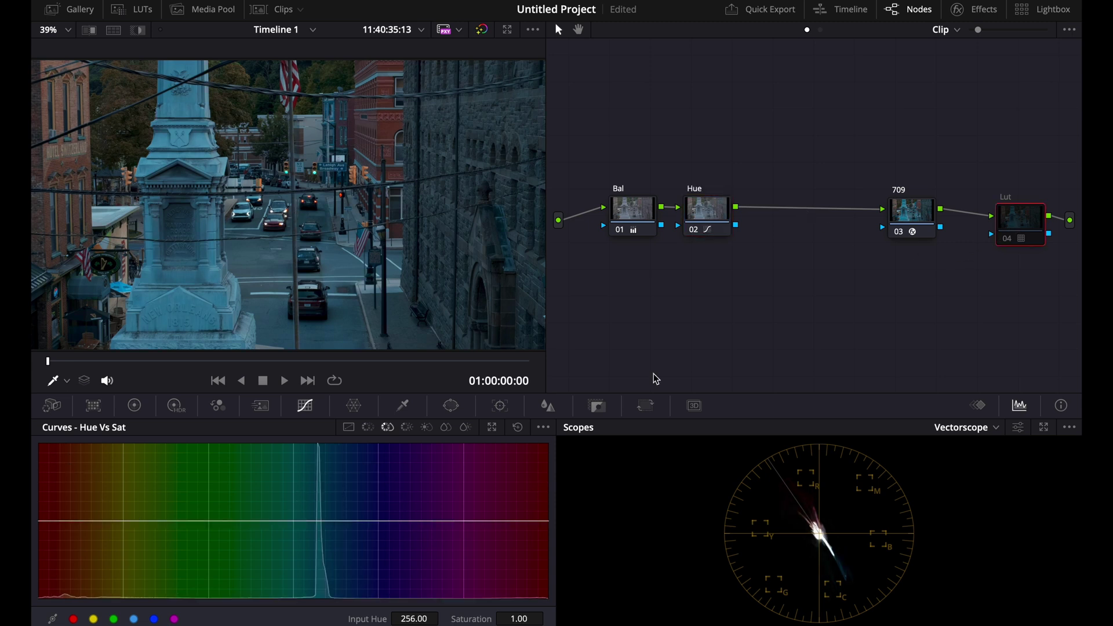
key(ctrl+d)
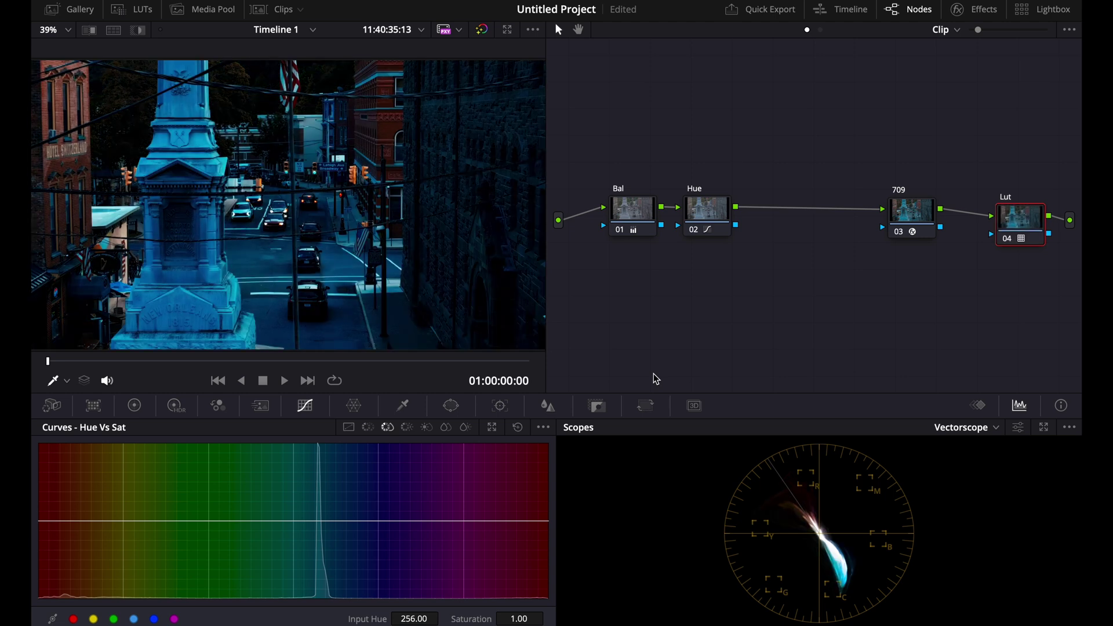
click(905, 223)
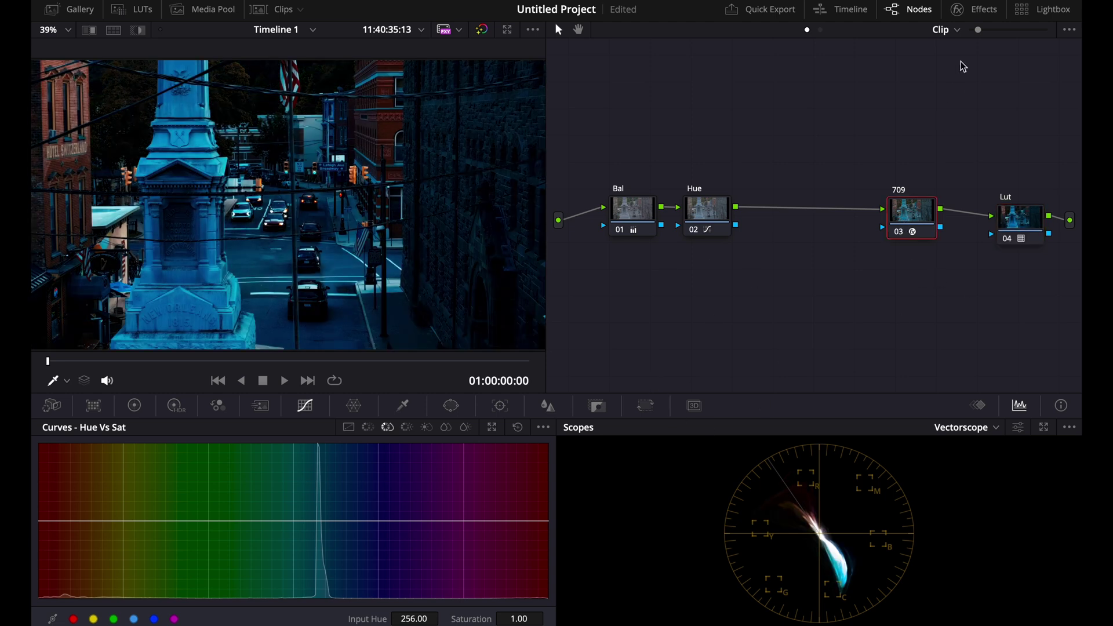
click(980, 9)
click(932, 174)
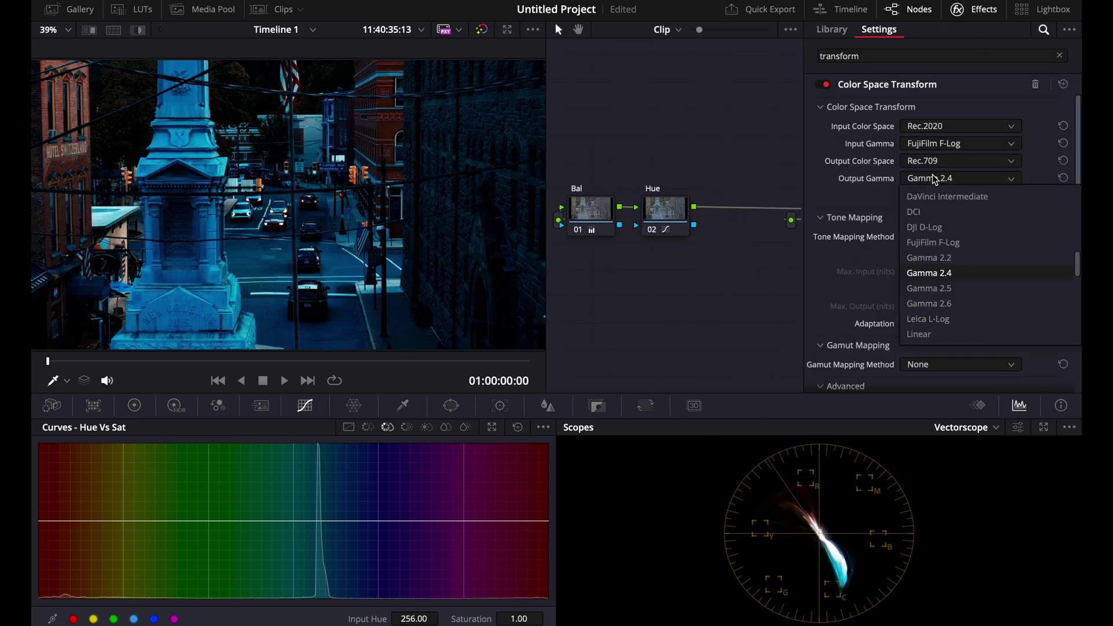
scroll(933, 256, up, 2)
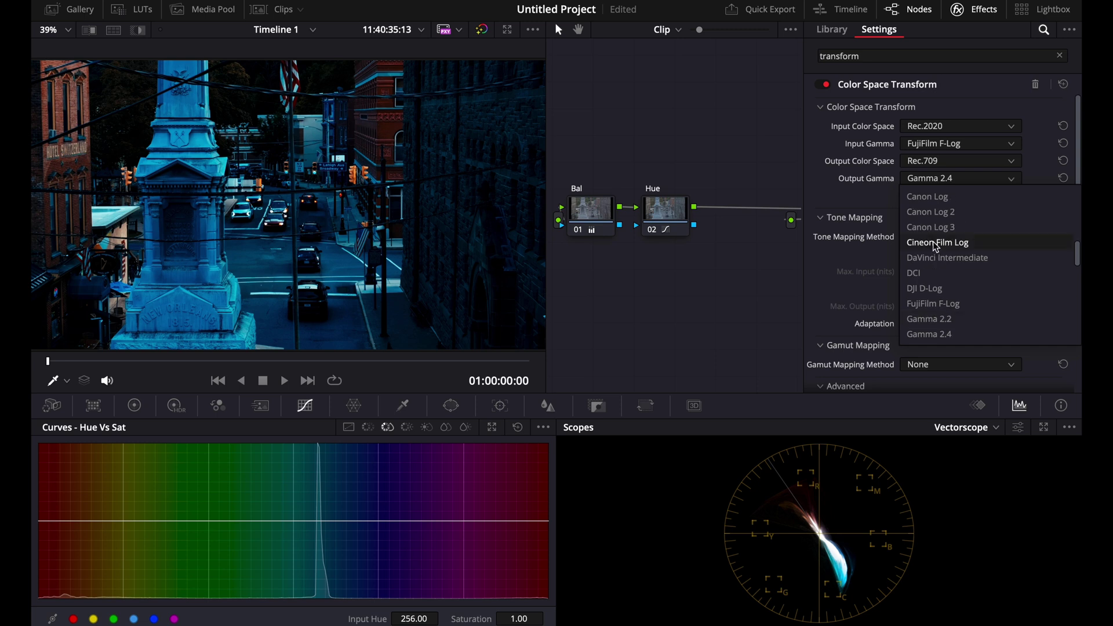
click(933, 241)
click(960, 10)
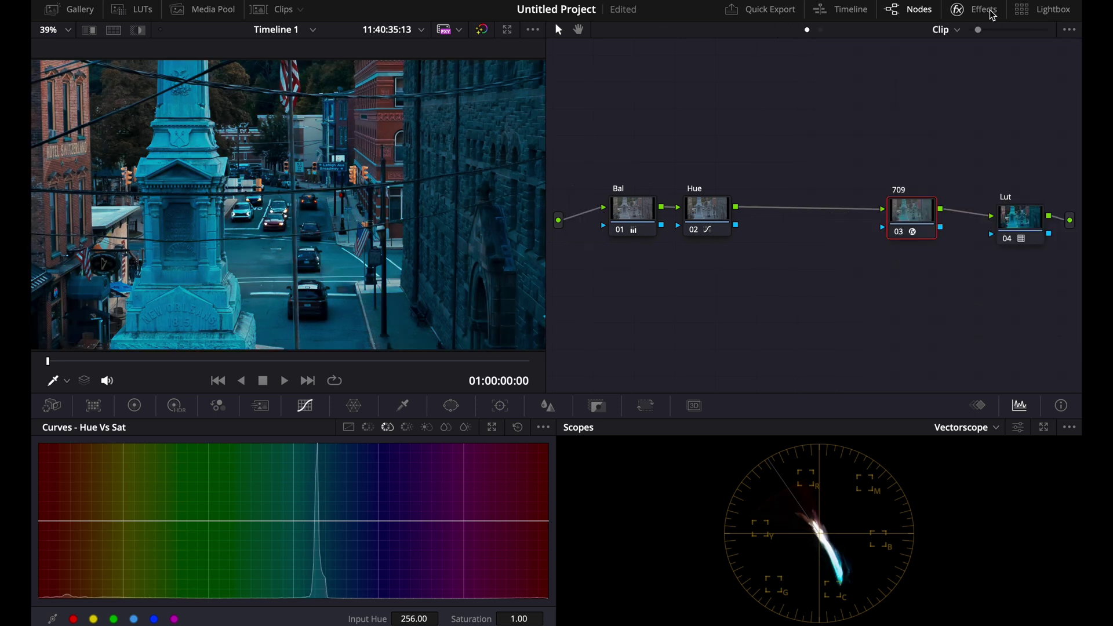
- Add a serial node after Hue, label it Sat and set its saturation to 47.00
click(718, 207)
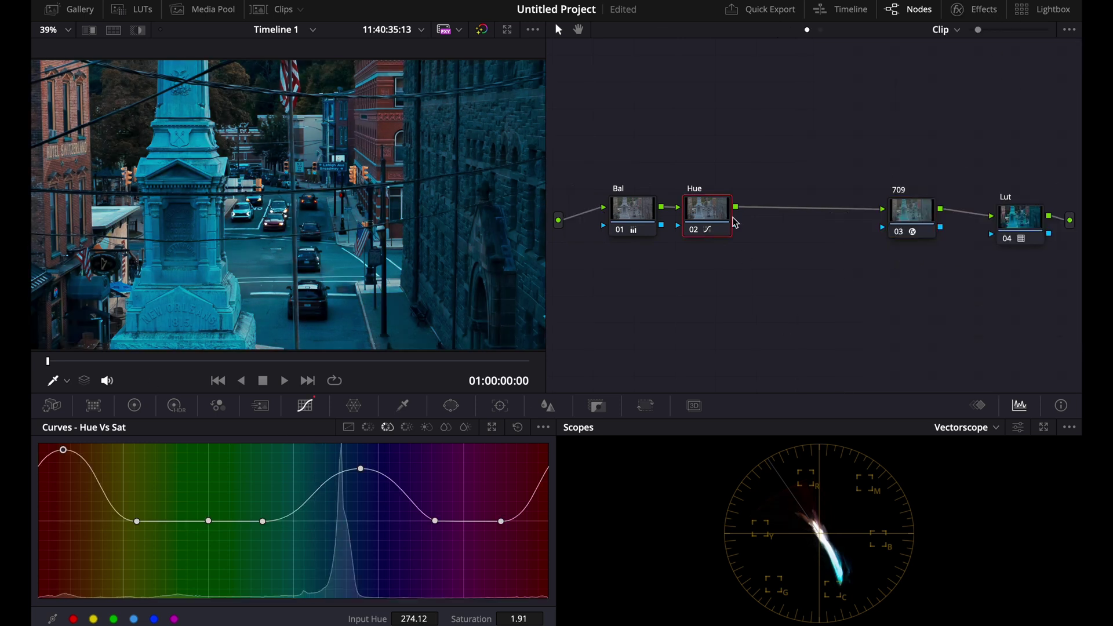
key(alt+s)
right_click(785, 219)
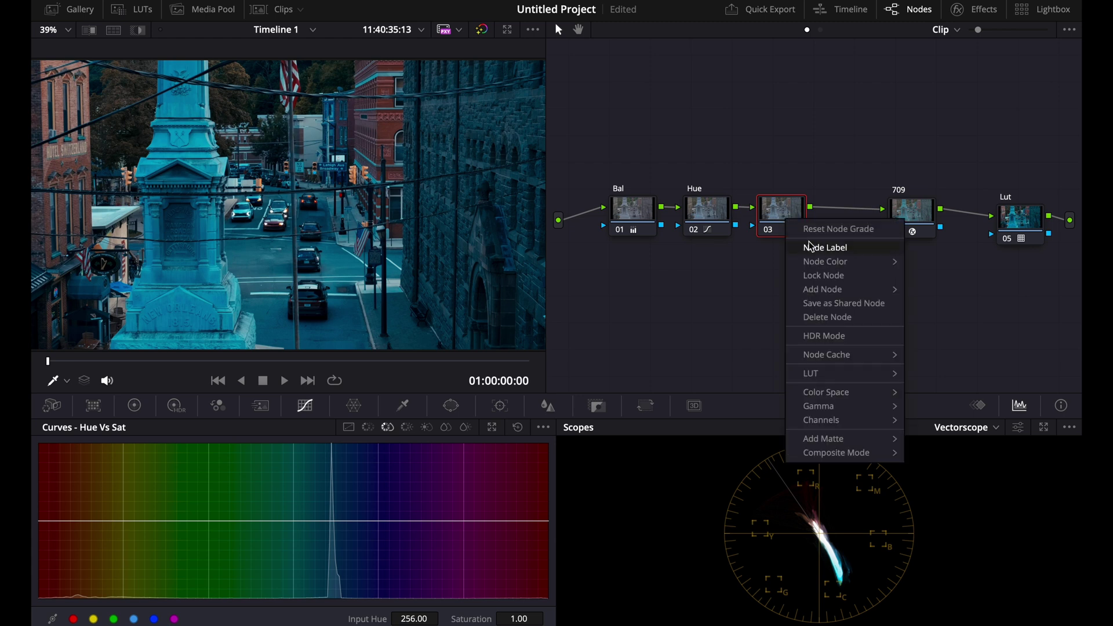
click(809, 244)
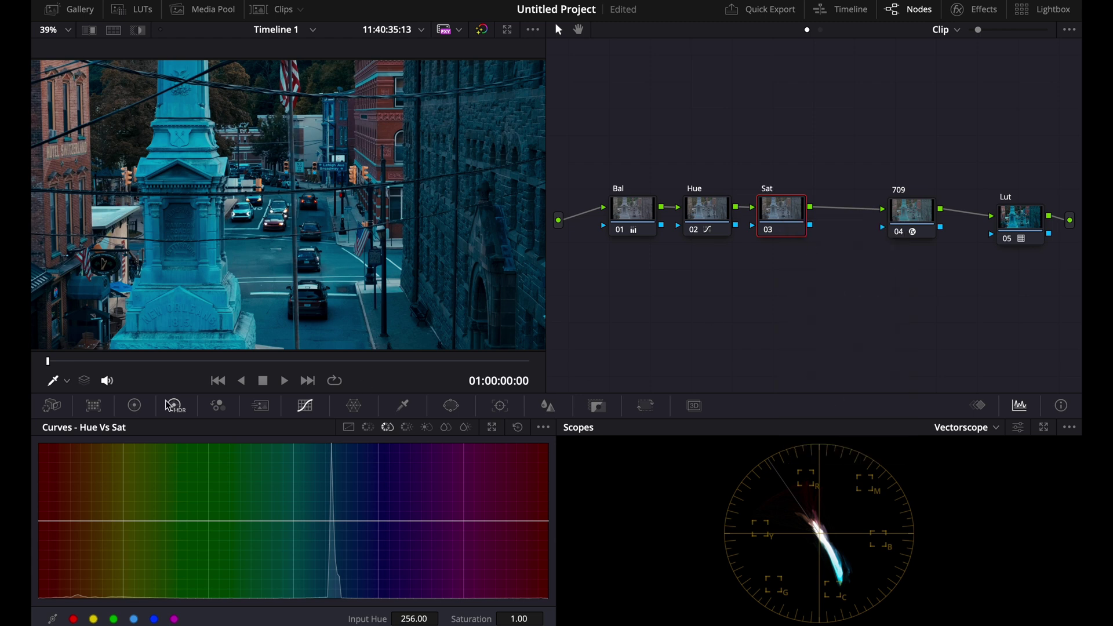
click(134, 405)
drag(354, 617, 394, 616)
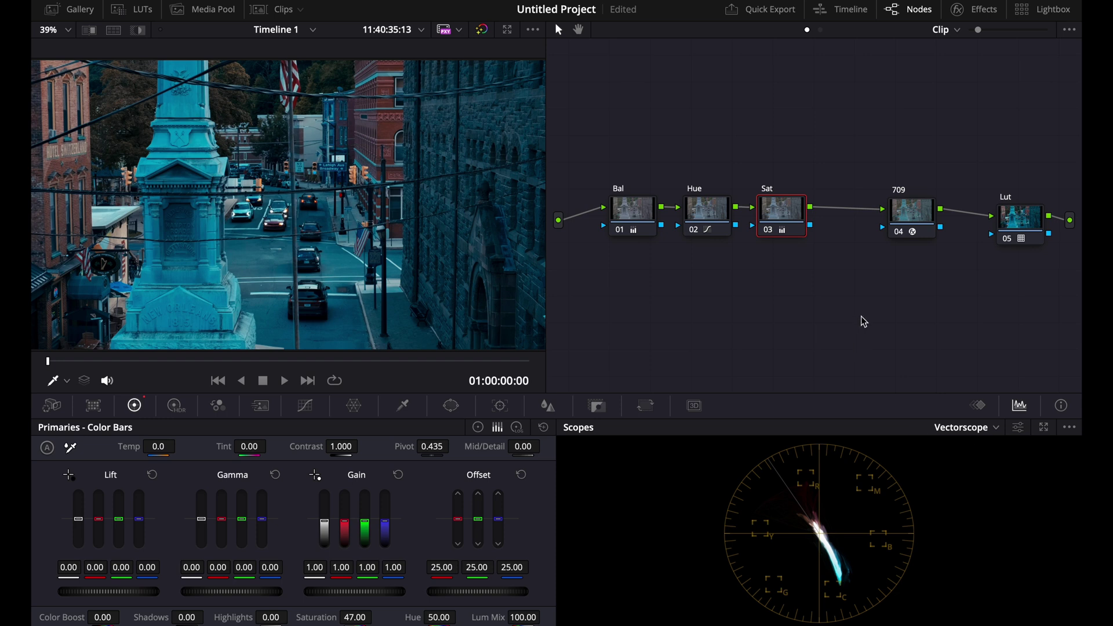
- Add a serial node labelled Pri after Sat, raising its lift, setting gain to 0.92 and lowering gamma
key(alt+s)
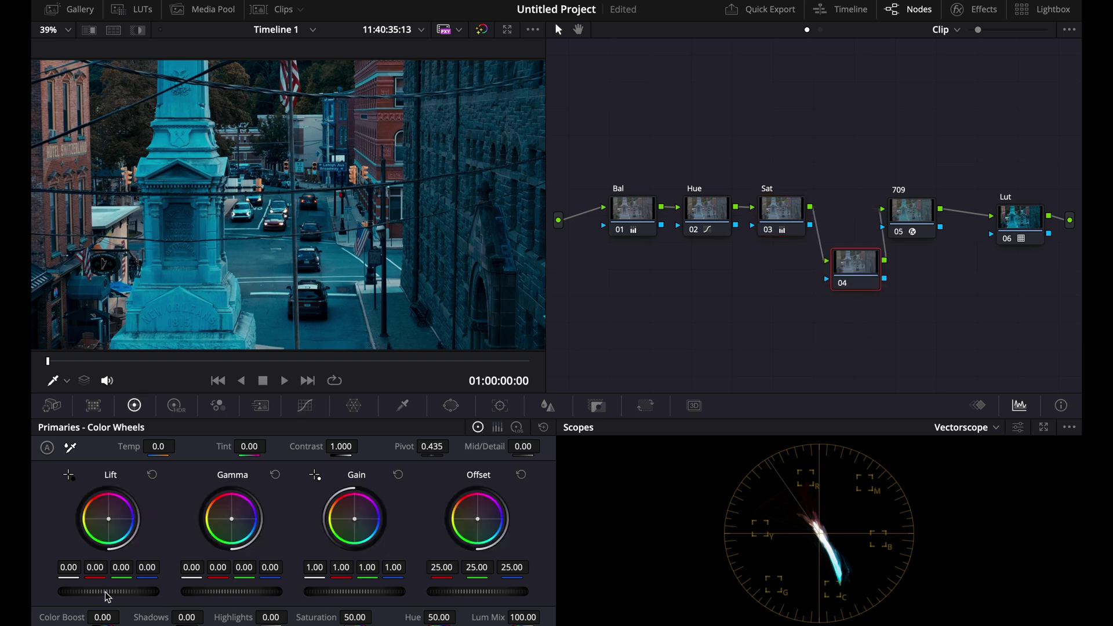
drag(107, 597, 120, 597)
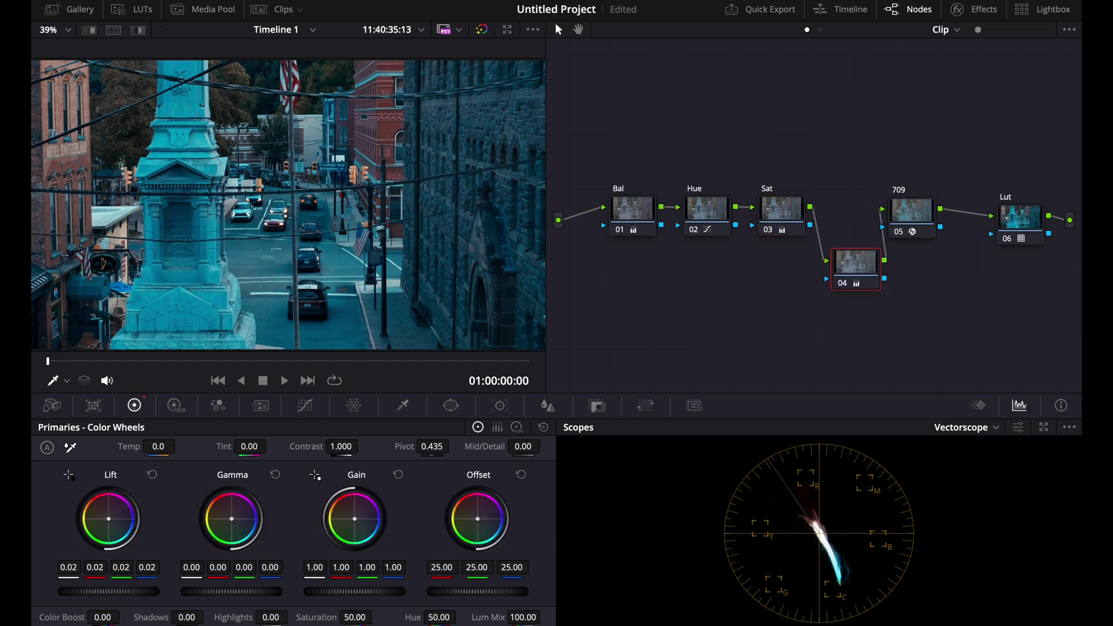
drag(359, 591, 342, 591)
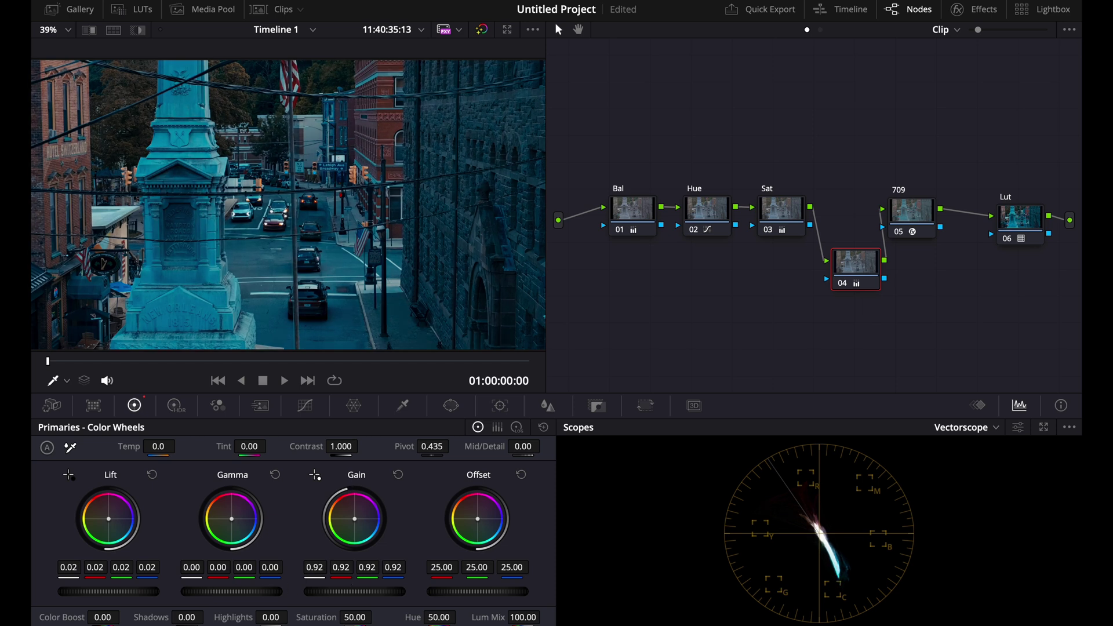
drag(108, 591, 126, 591)
drag(231, 591, 192, 592)
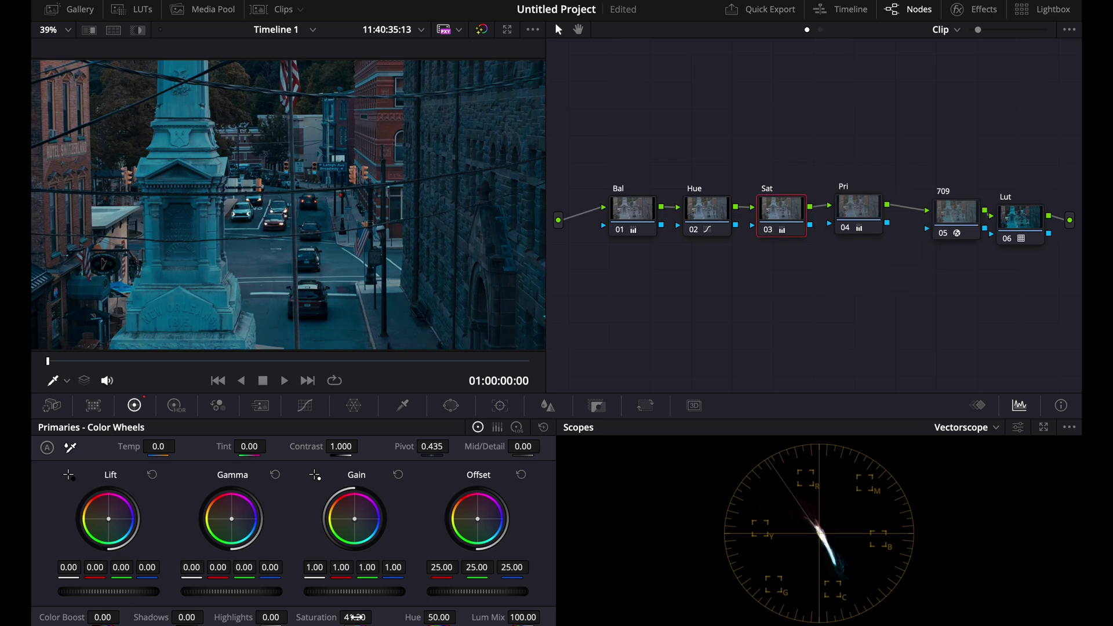
- Raise the reds to 1.71 on the Sat node's Hue Vs Sat curve and set the node's overall saturation to 36.00
click(305, 405)
click(693, 215)
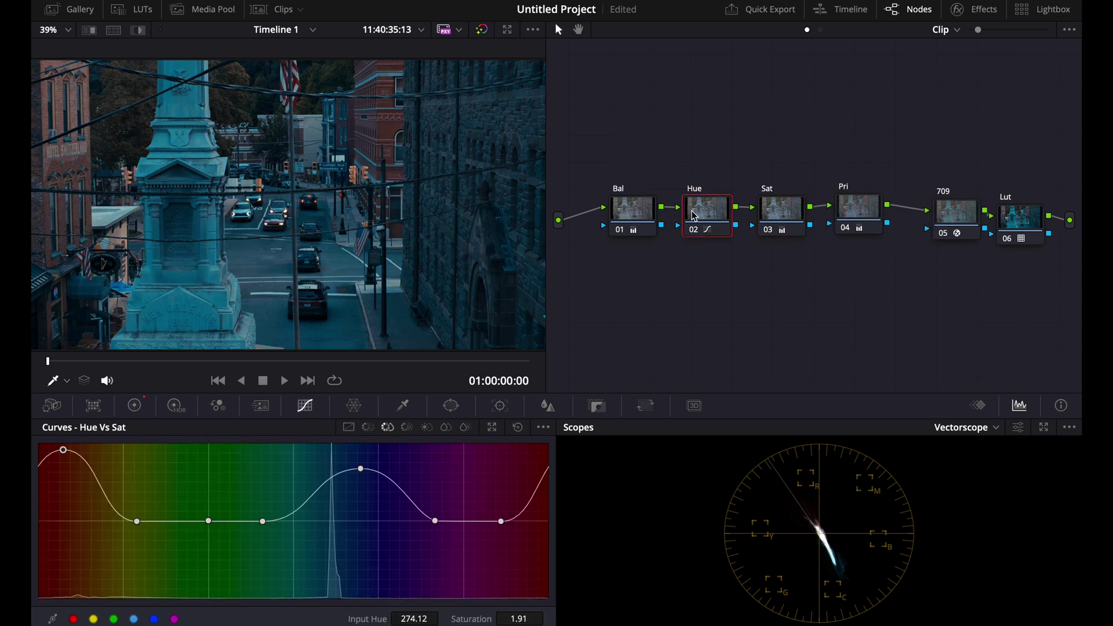
click(775, 214)
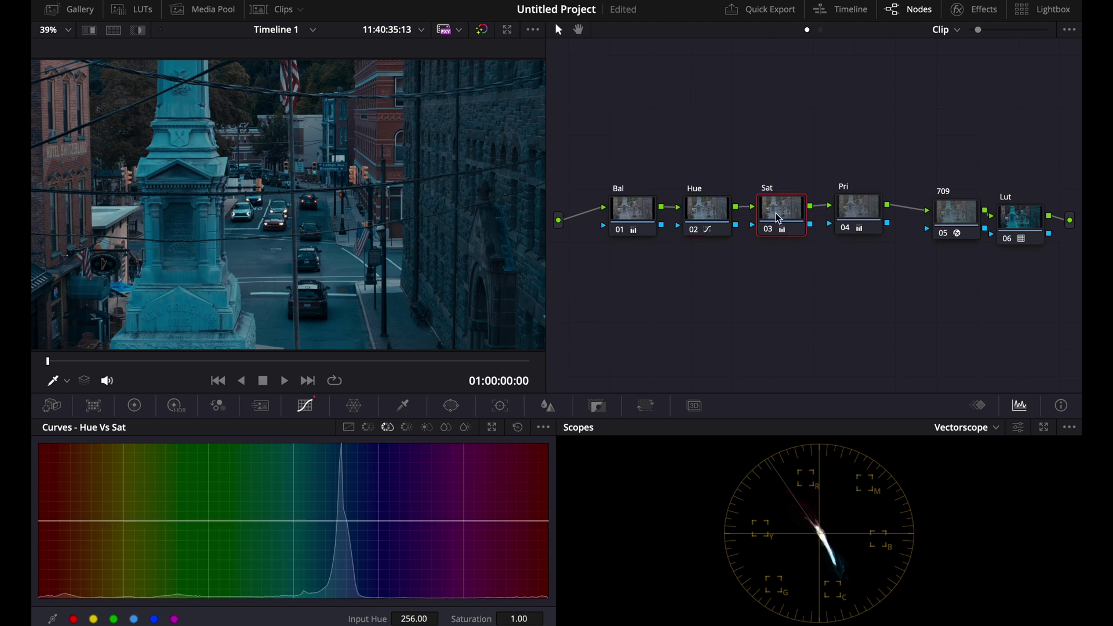
drag(75, 521, 76, 467)
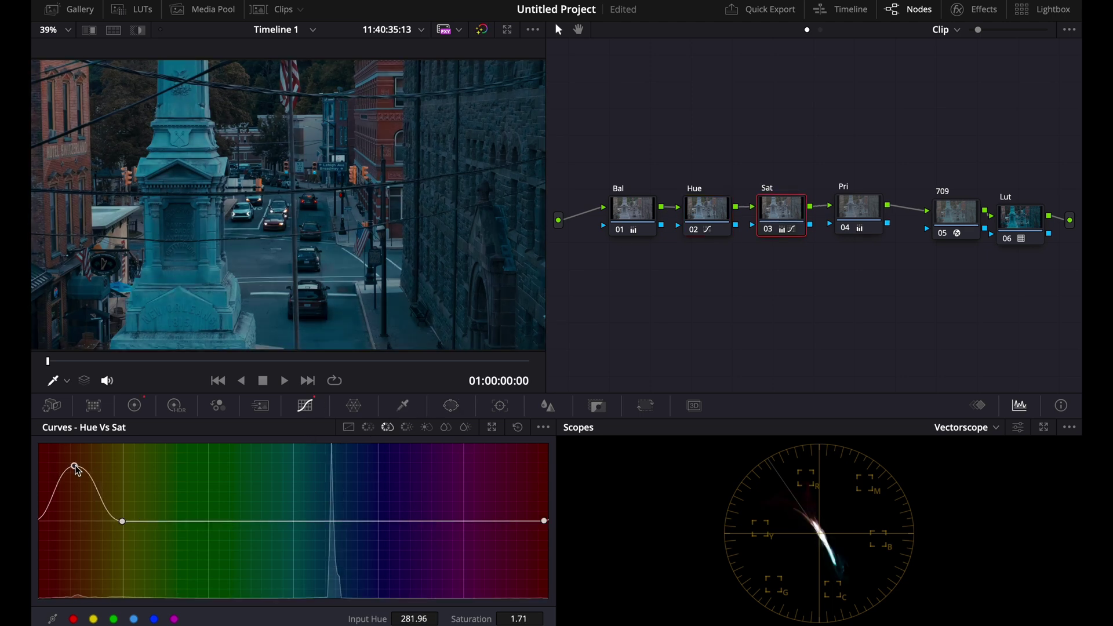
click(134, 405)
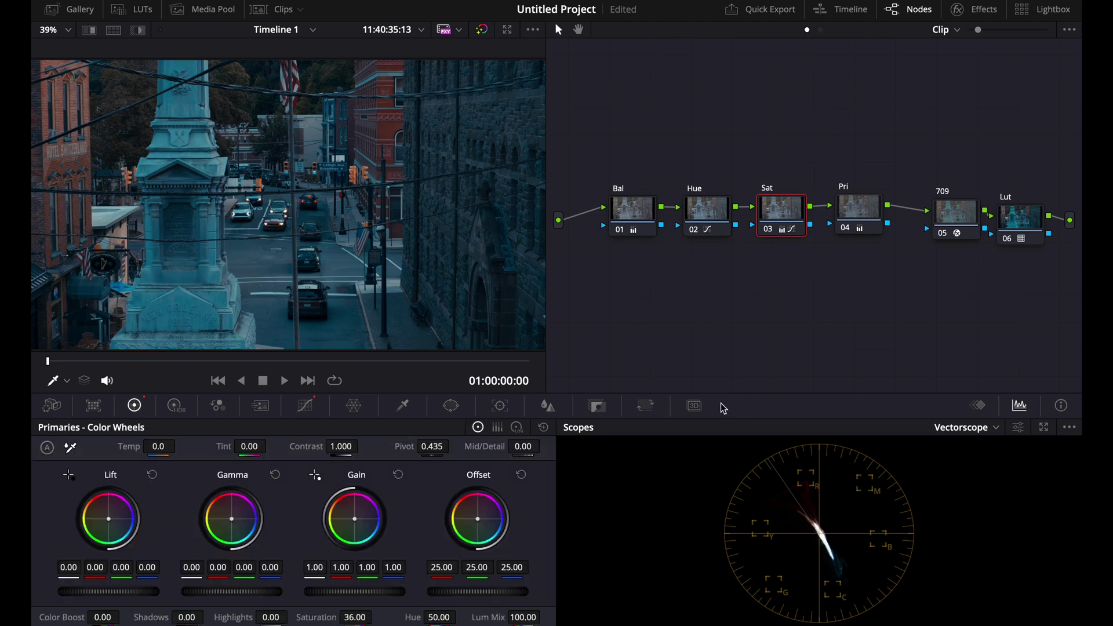
- Compare the street image with the grade bypassed and enabled
key(shift+d)
key(shift+d)
key(shift+d)
key(shift+d)
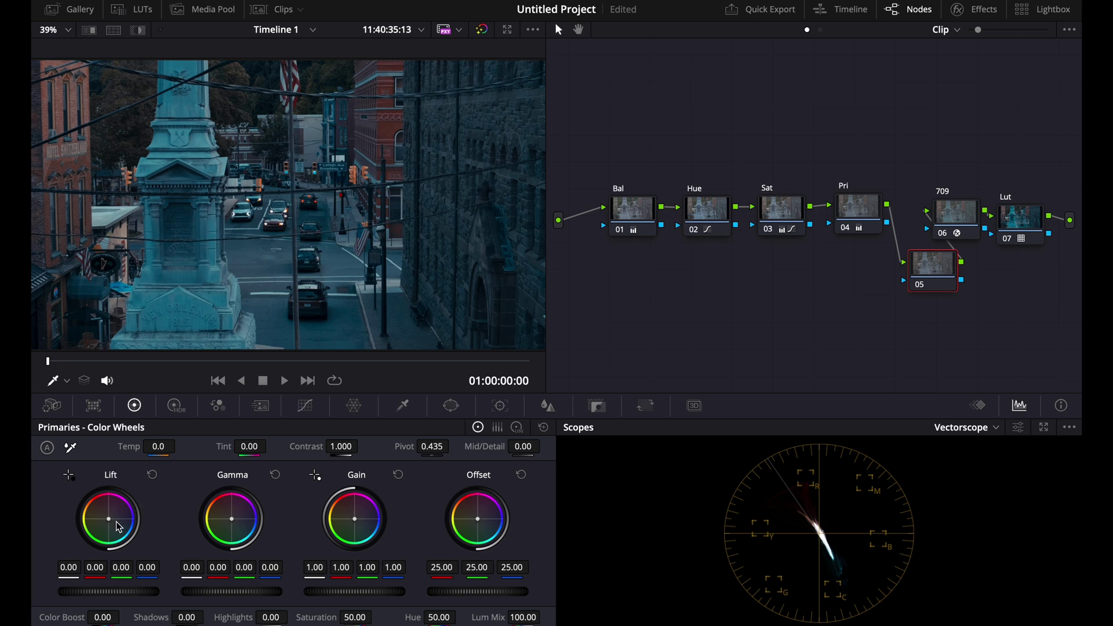
- Split-tone node 05 with a teal lift and a warm gain, and warm node 06's log shadows to 0.04 red and -0.10 blue
drag(109, 520, 114, 524)
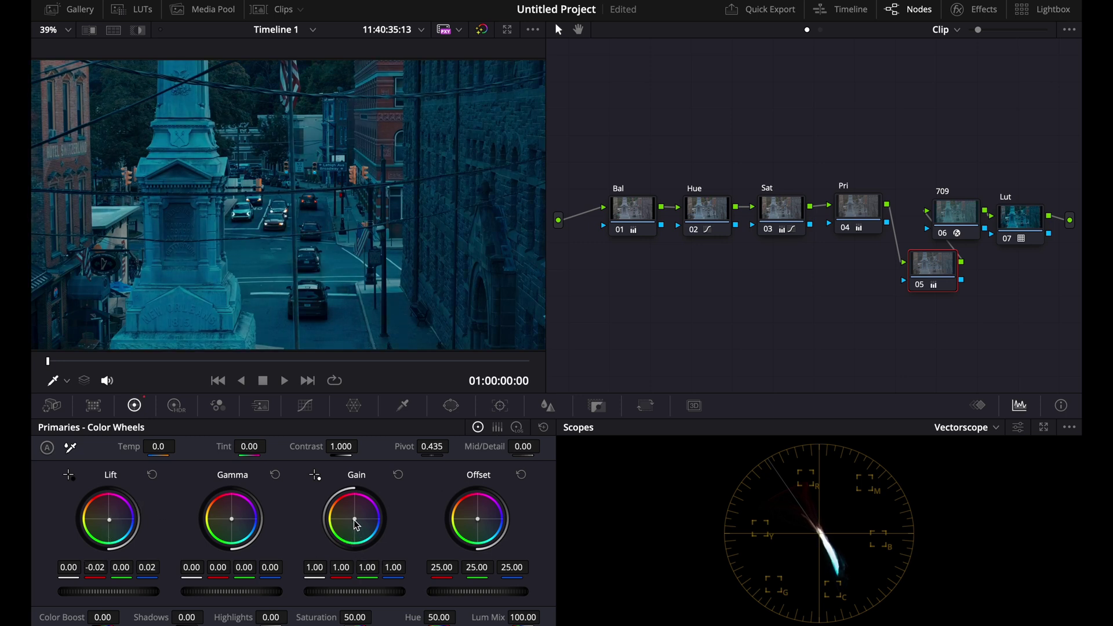
drag(356, 524, 354, 518)
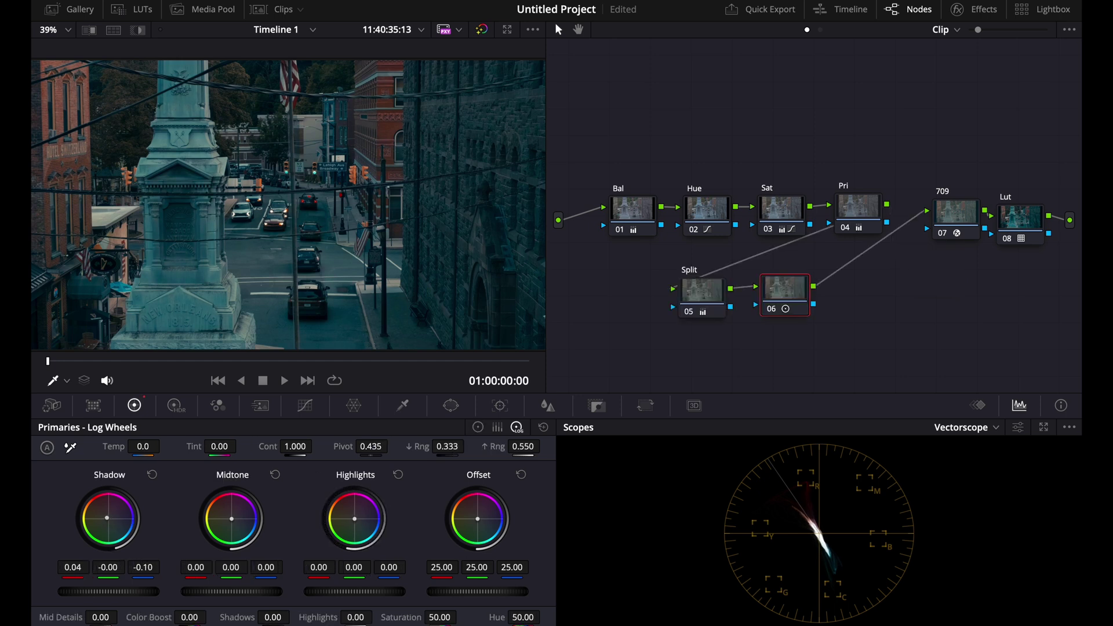
drag(107, 517, 107, 516)
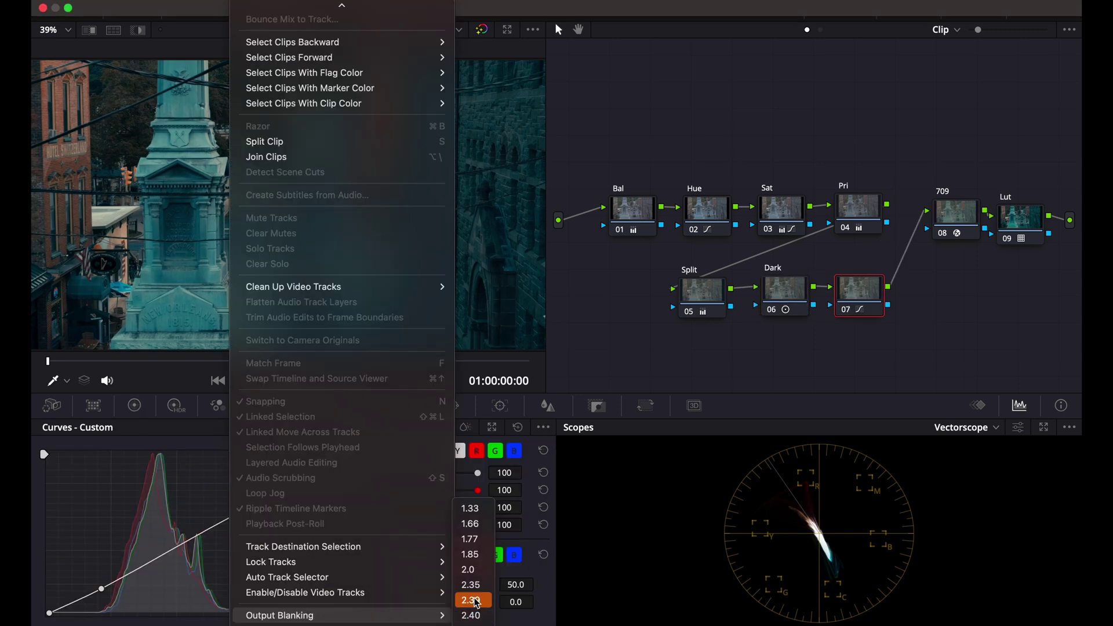
- Apply 2.39 output blanking to the timeline and compare the image with the grade bypassed and enabled
click(469, 603)
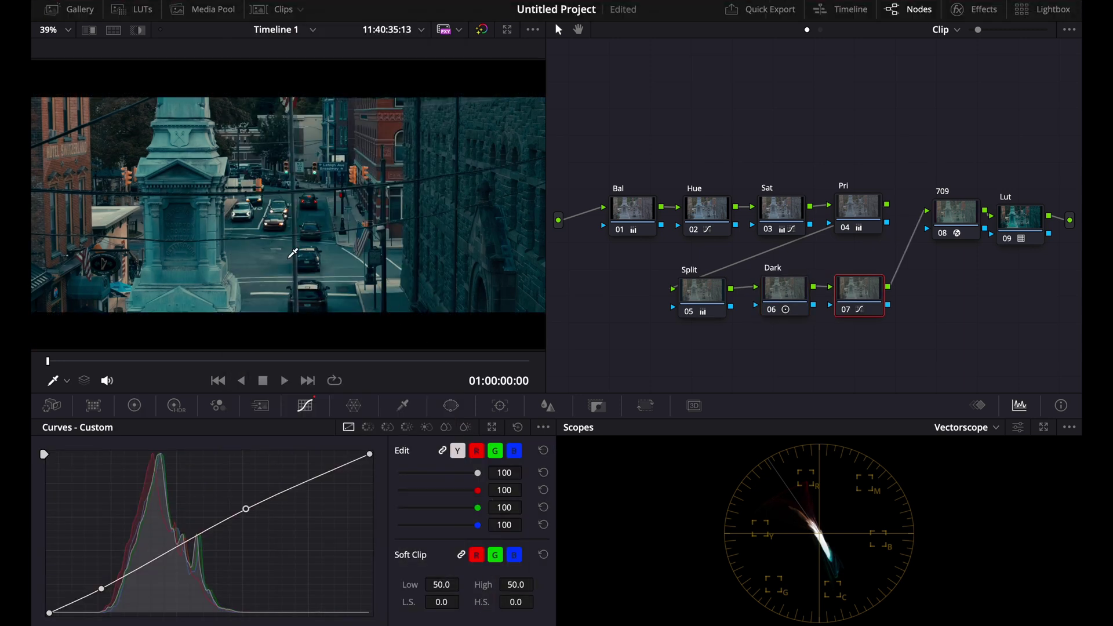
key(shift+d)
key(shift+d)
key(shift+d)
key(shift+d)
key(shift+d)
key(shift+d)
- Raise the Sat node's saturation to 42.90 and grab a still of the graded street clip
click(776, 212)
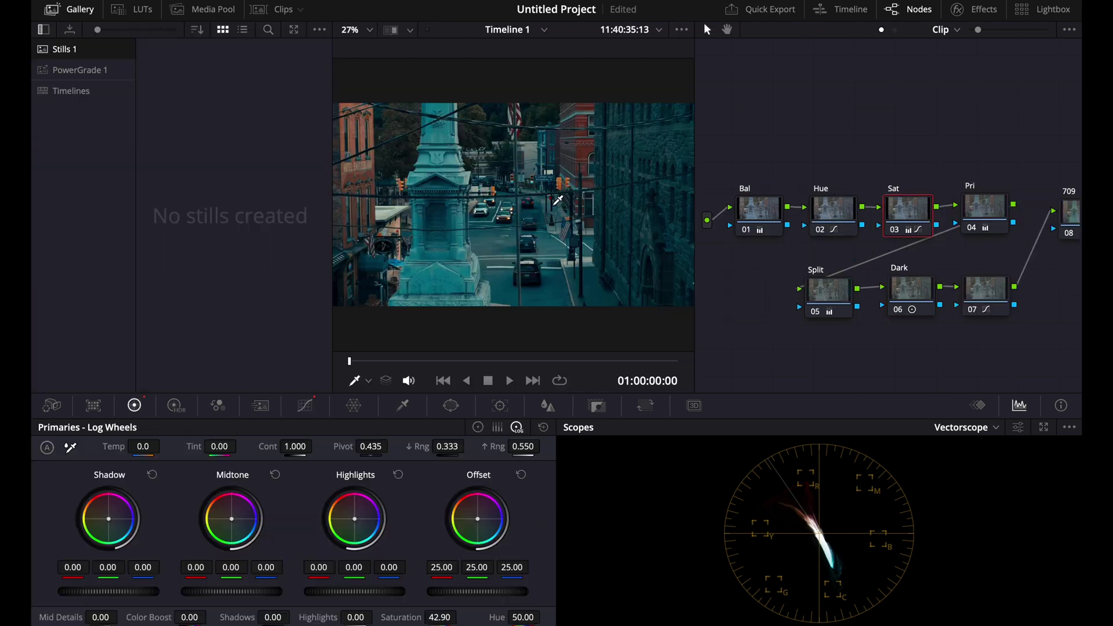
right_click(558, 199)
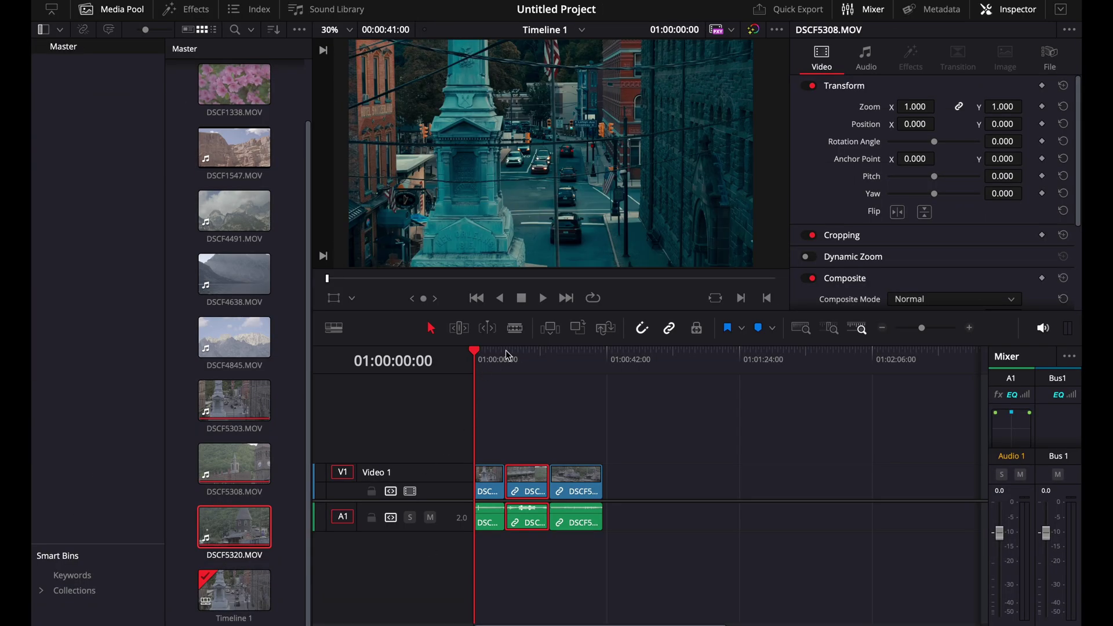
- Go to the second clip on the timeline and apply the grabbed still's grade to its node
click(506, 355)
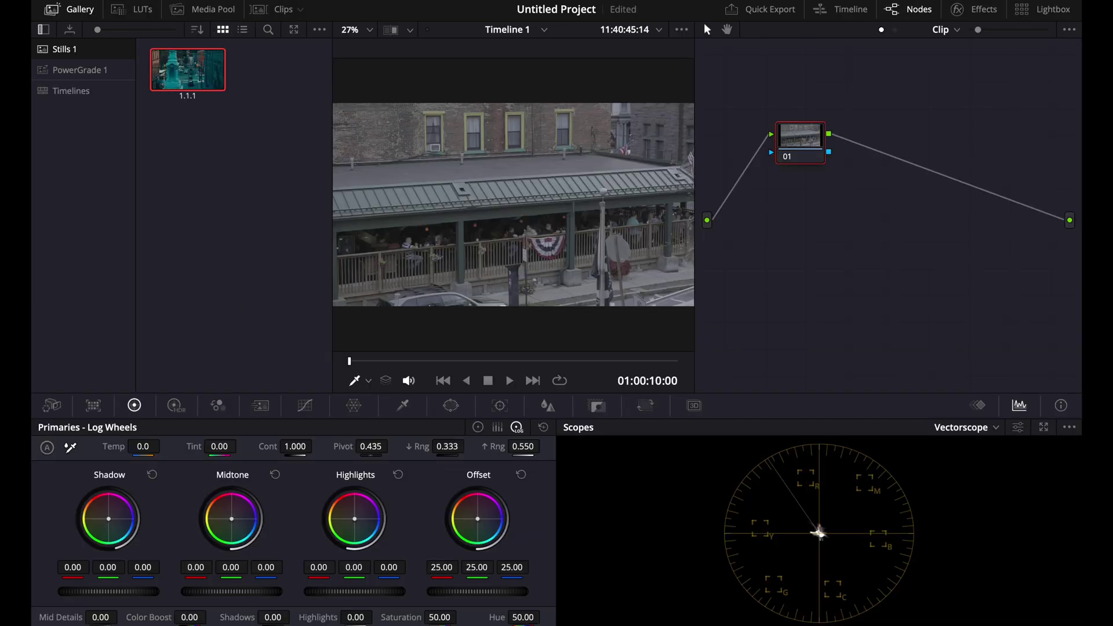
mouse_move(180, 85)
drag(179, 81, 792, 136)
- Scrub through the newly graded clips and compare the footage with the grade bypassed and enabled
drag(404, 360, 565, 340)
key(shift+d)
key(shift+d)
key(shift+d)
key(shift+d)
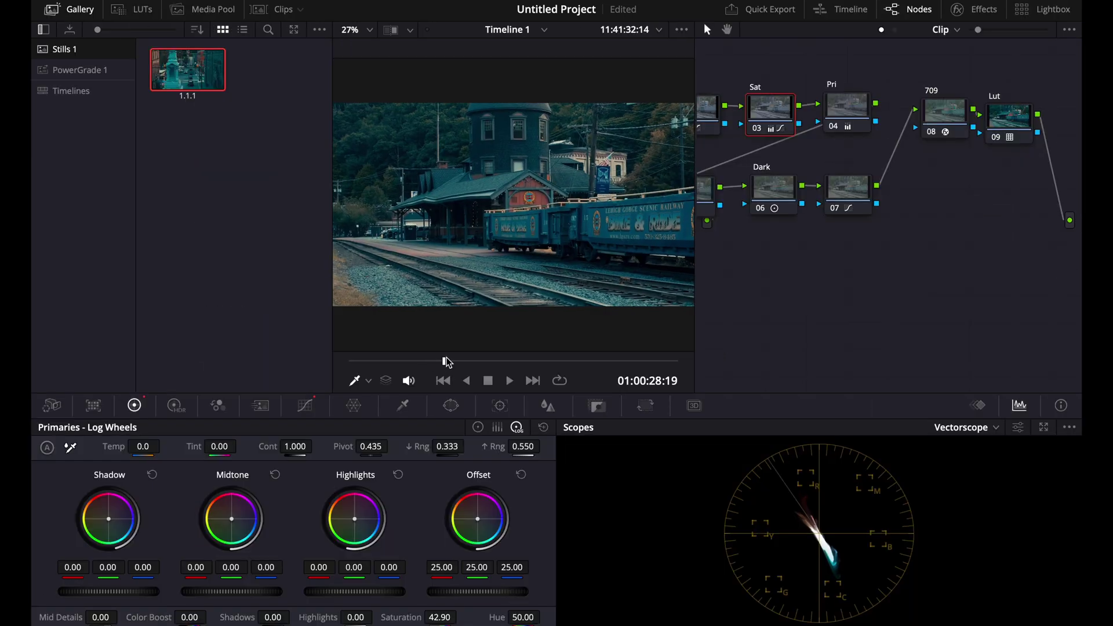
drag(446, 364, 492, 361)
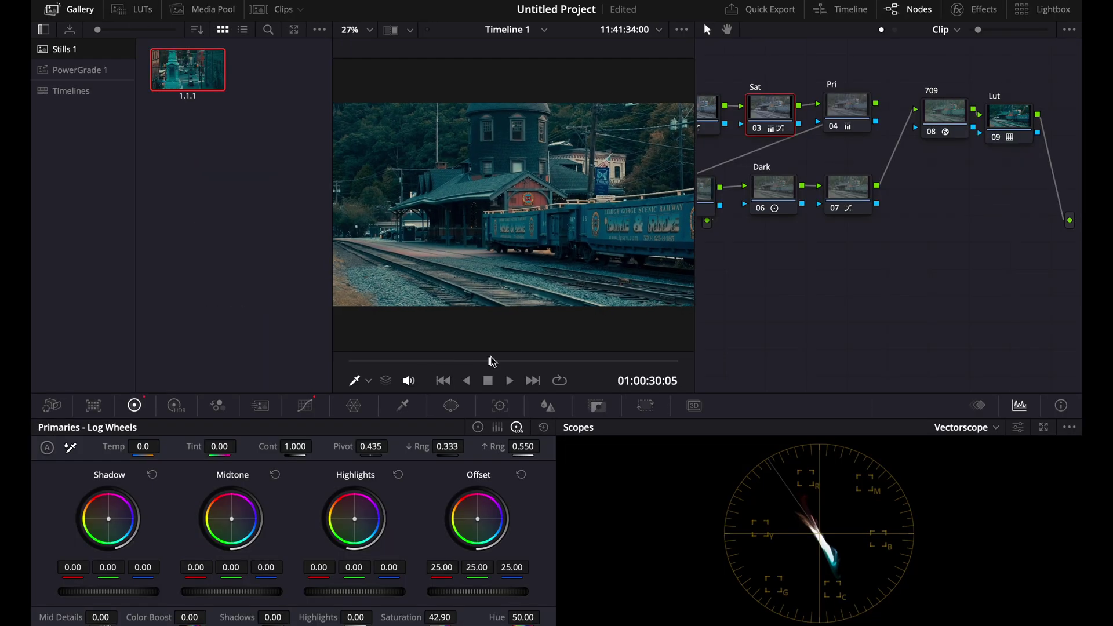